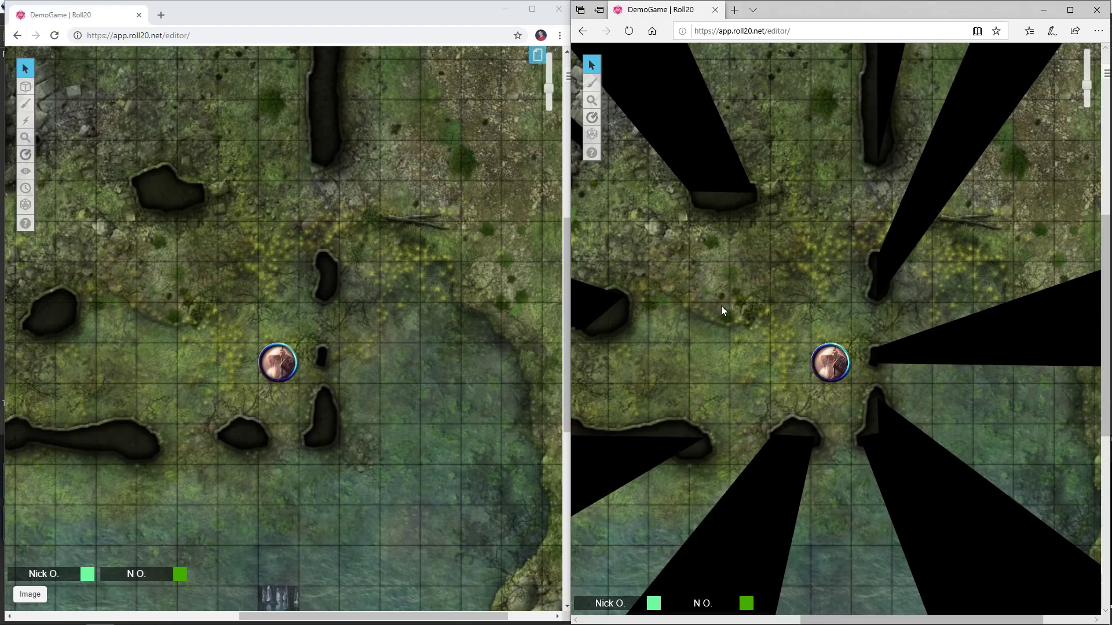
- Preview the map from the player character token's line of sight, and return to the normal GM view
left_click(285, 367)
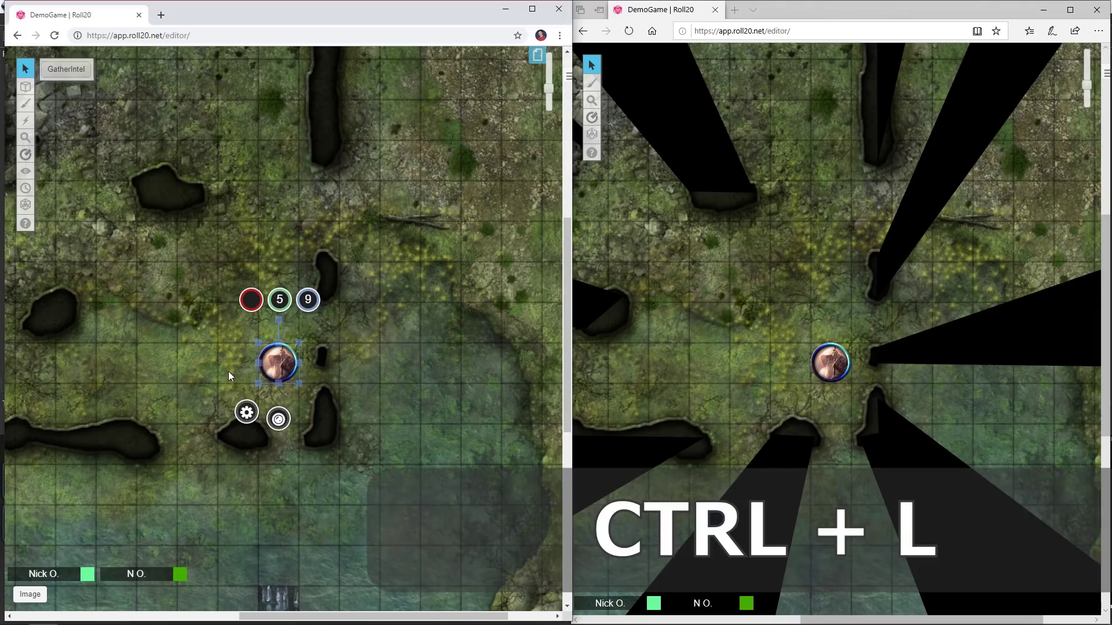
key("ctrl+l")
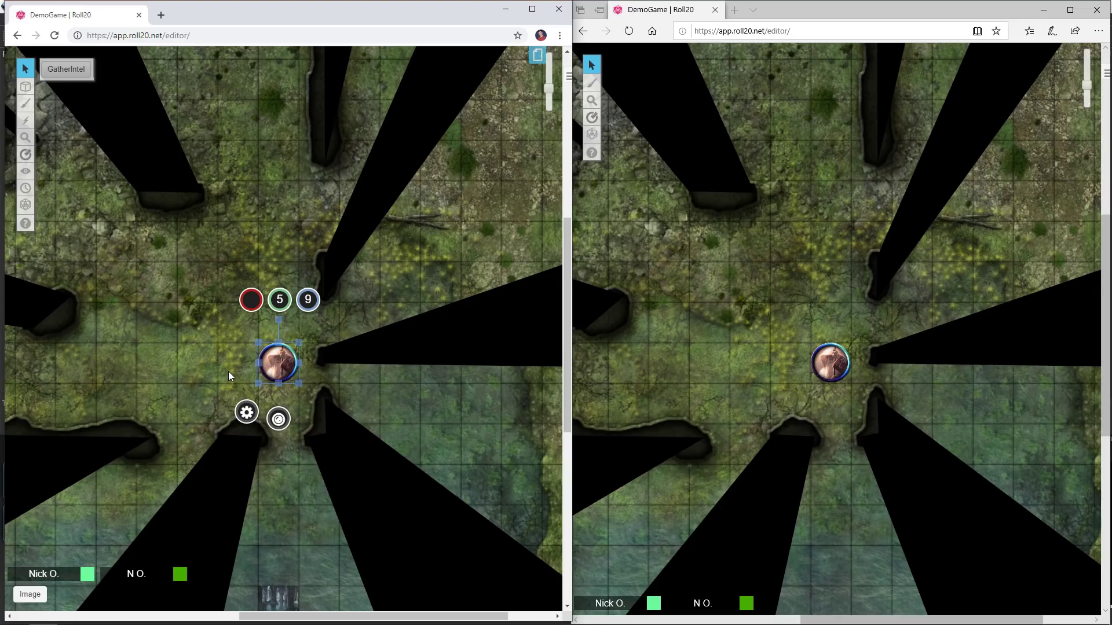
left_click(228, 373)
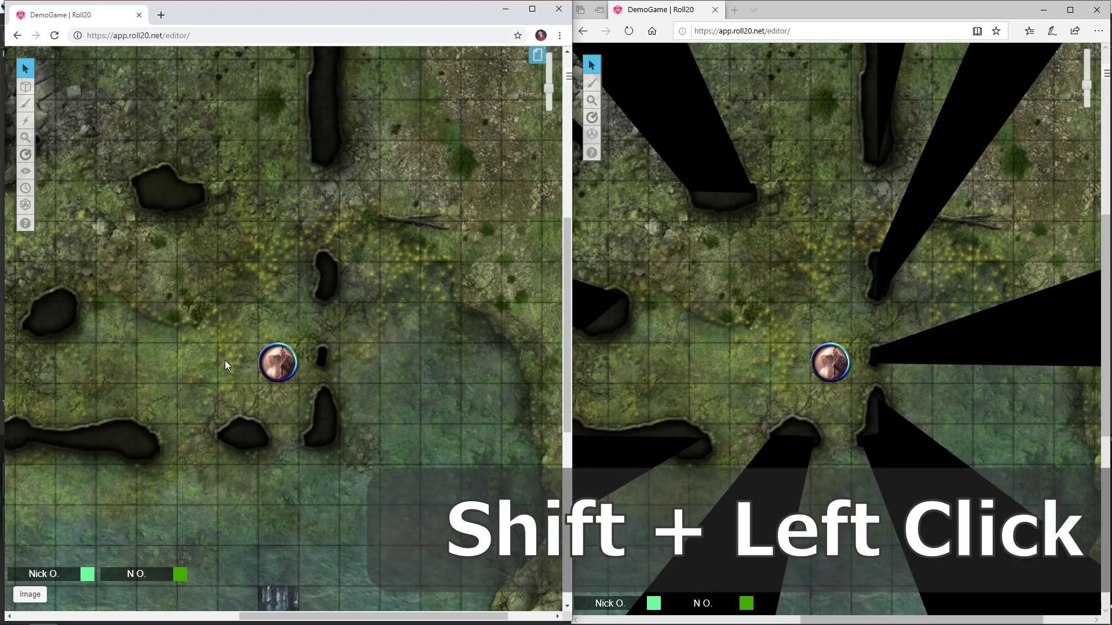
- Ping the water near the Sahuagin token so that all players' views centre on that spot
scroll(224, 360, "down", 3)
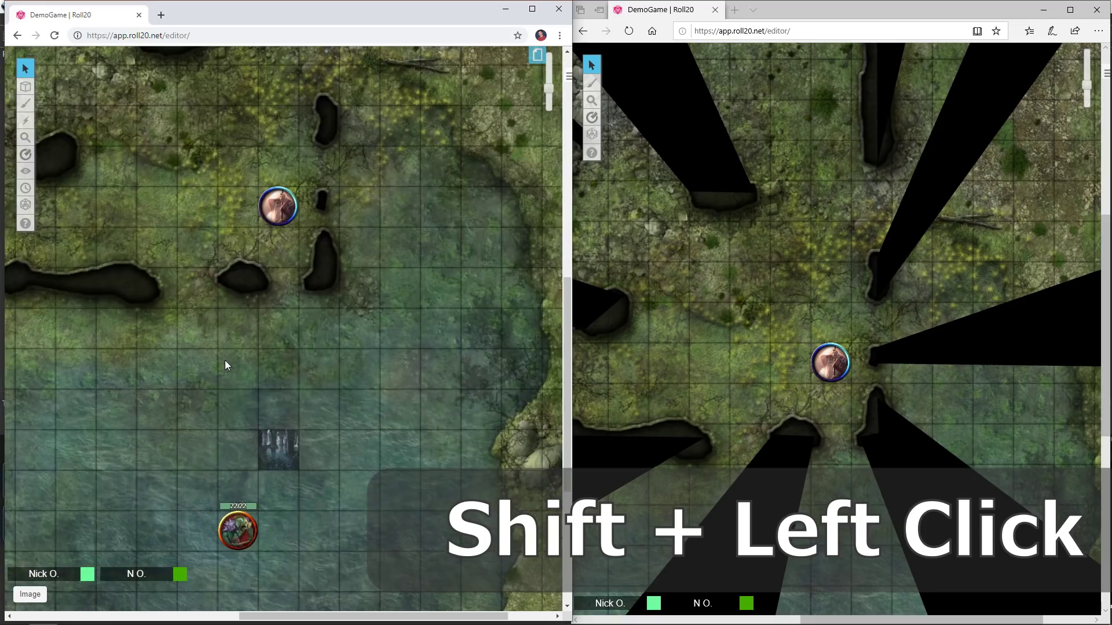
scroll(225, 364, "down", 1)
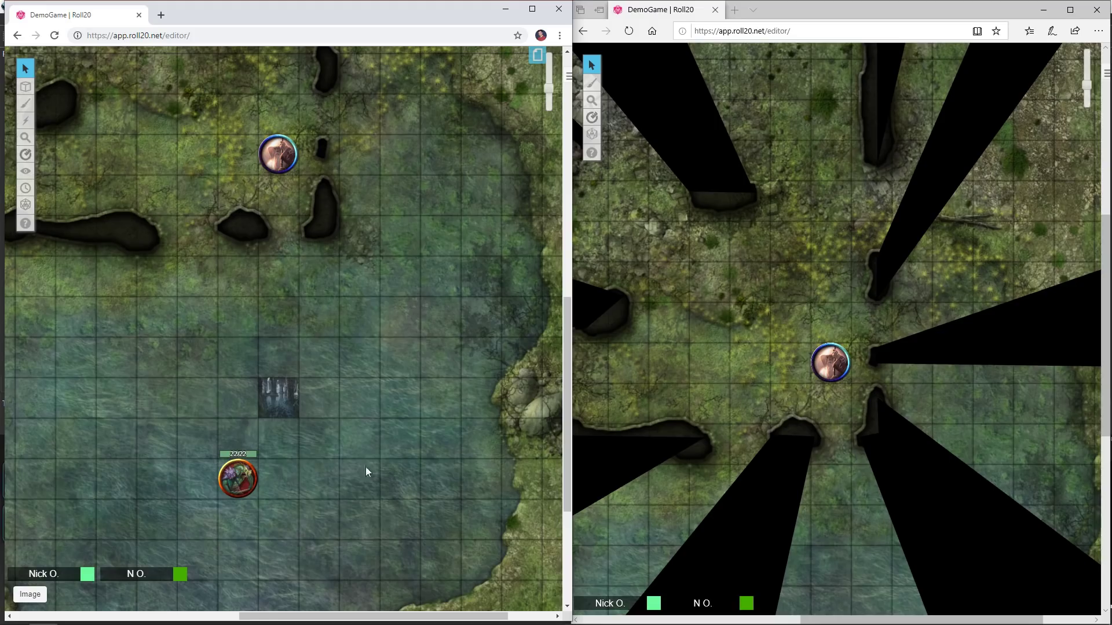
left_click(283, 492, "shift")
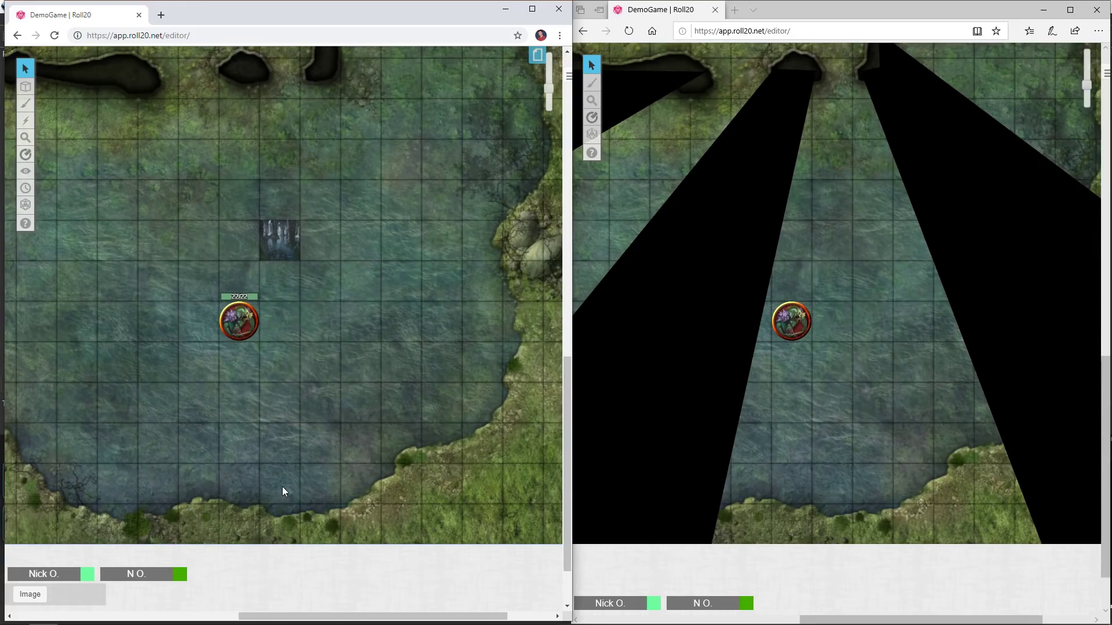
- Centre all players' views on the ruins at the map's northern end, and bring them back to the player character token
scroll(304, 400, "up", 10)
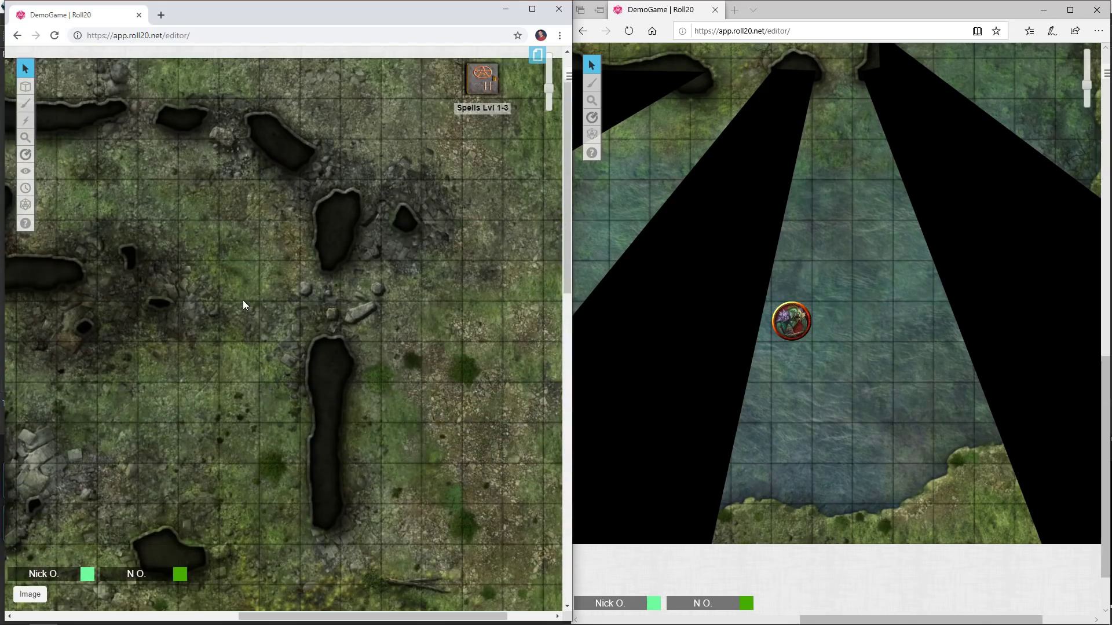
left_click(243, 302, "shift")
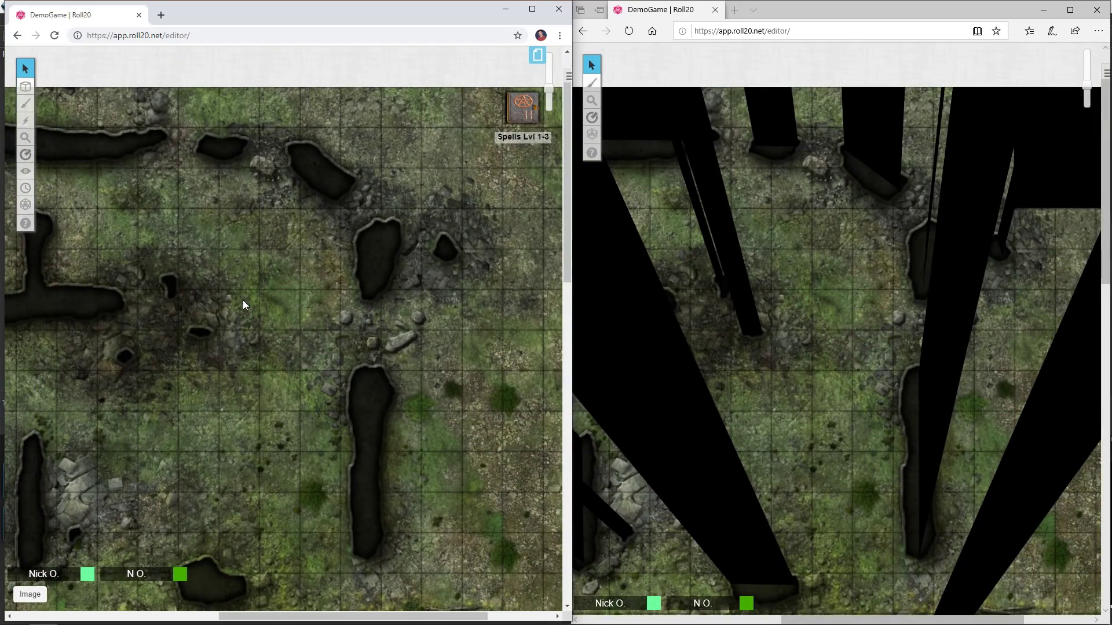
scroll(243, 302, "down", 6)
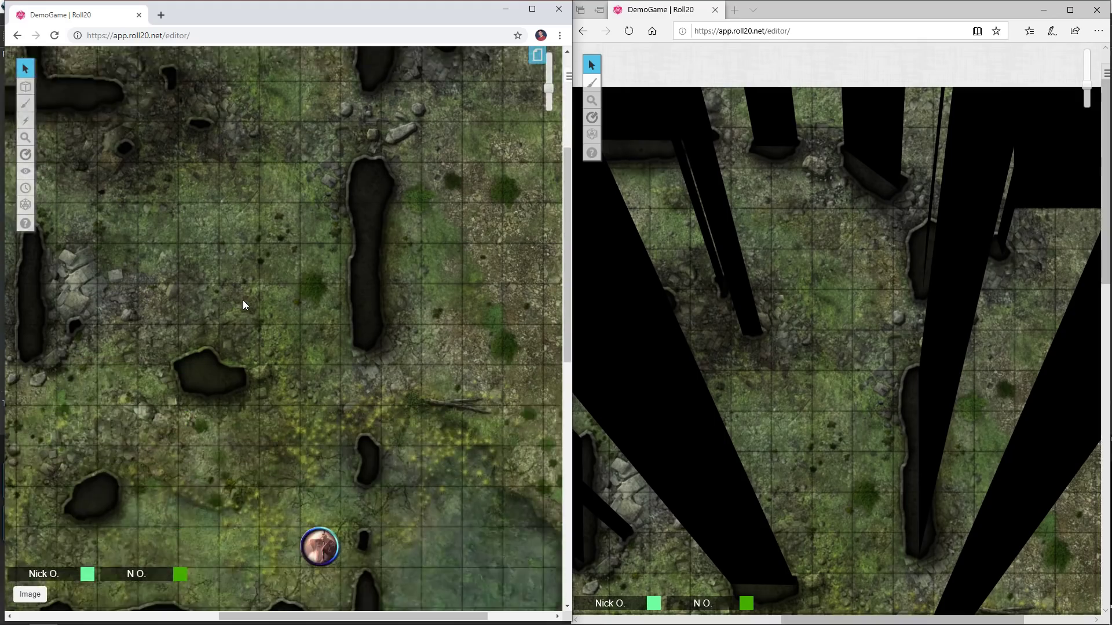
scroll(244, 301, "down", 2)
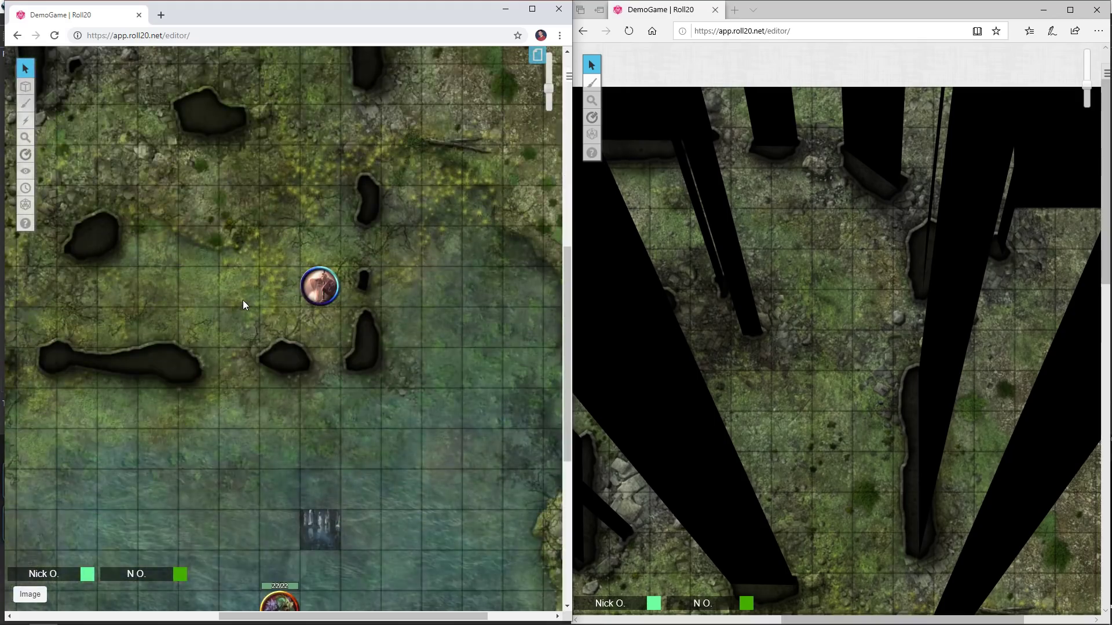
left_click(276, 290, "shift")
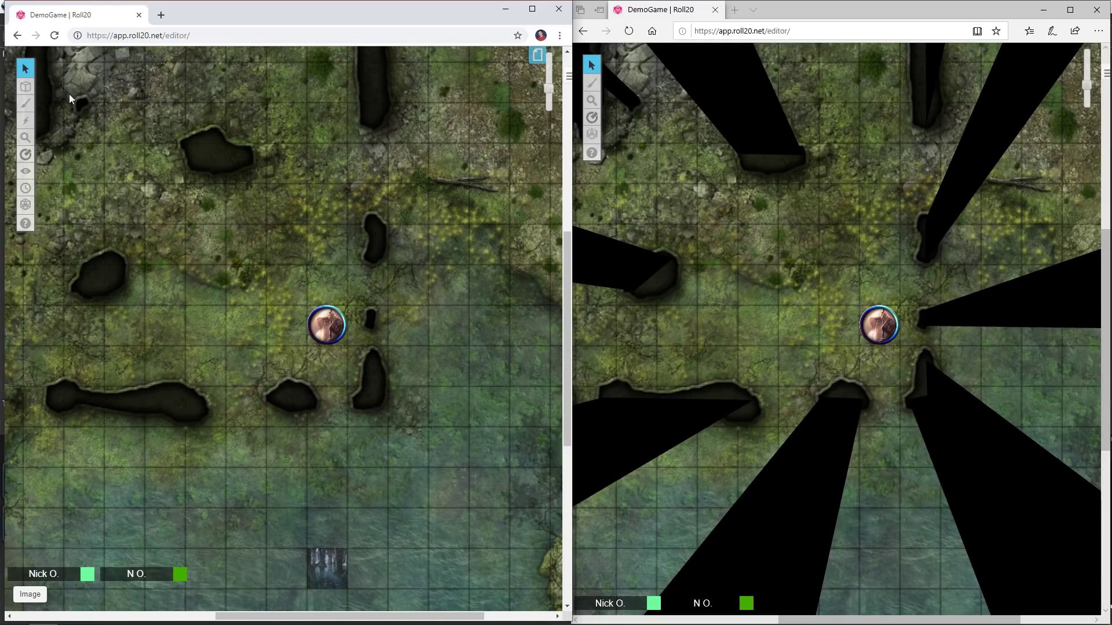
- Ping two spots from the GM Info Overlay layer to centre only the GM's view, and return to the Objects & Tokens layer
mouse_move(25, 86)
left_click(96, 119)
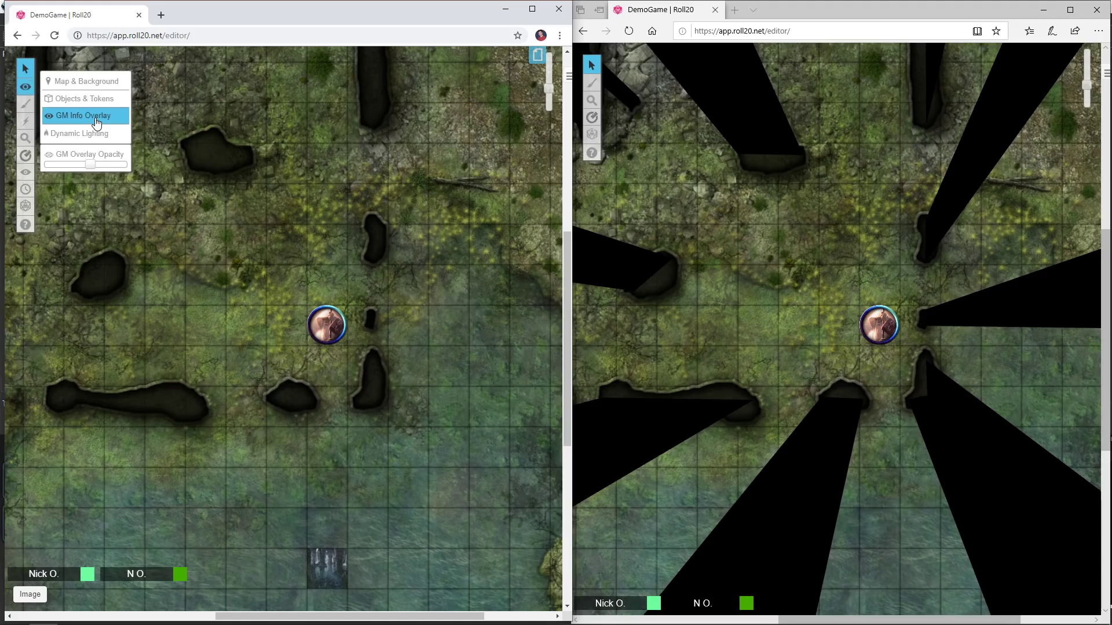
left_click(451, 168, "shift")
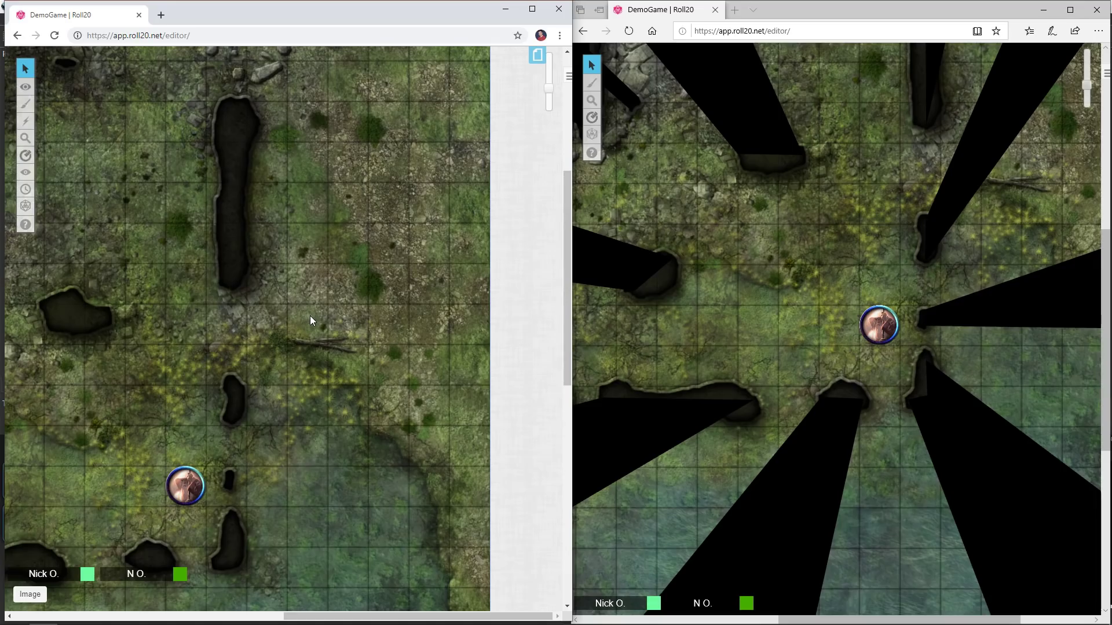
left_click(220, 475, "shift")
mouse_move(31, 87)
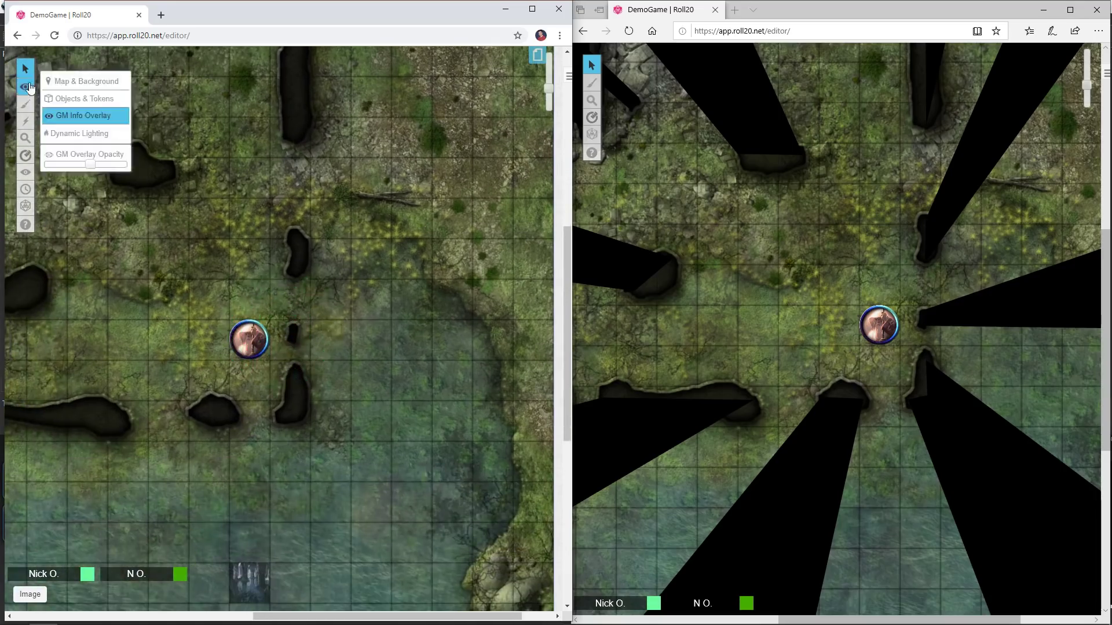
left_click(81, 98)
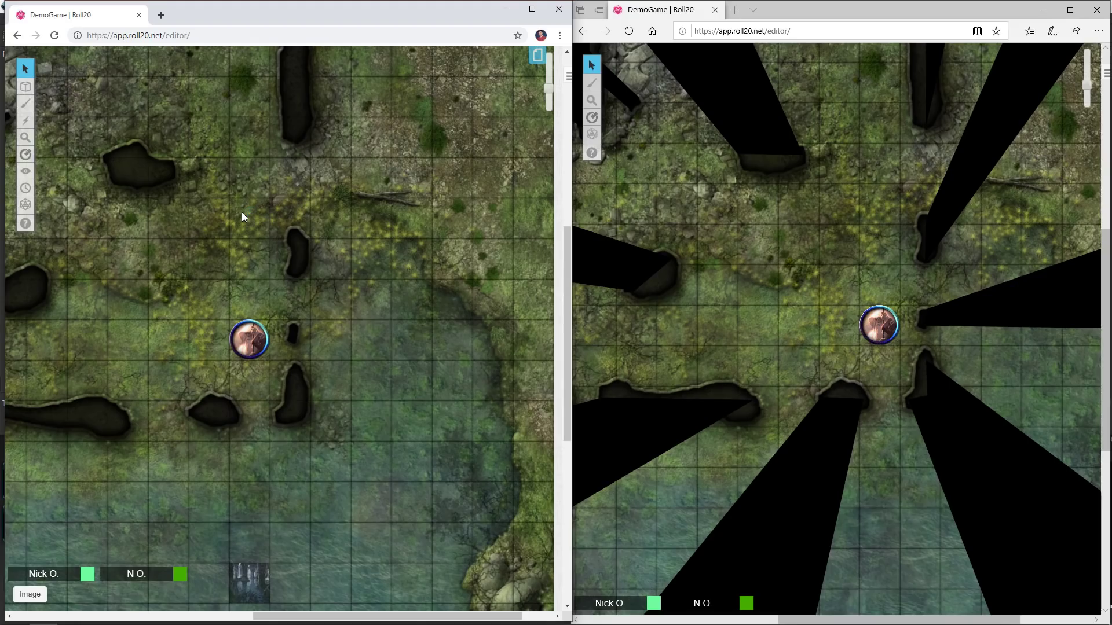
- Show the Sahuagin token's image enlarged to the players, and dismiss it in both the GM and player windows
scroll(241, 212, "down", 5)
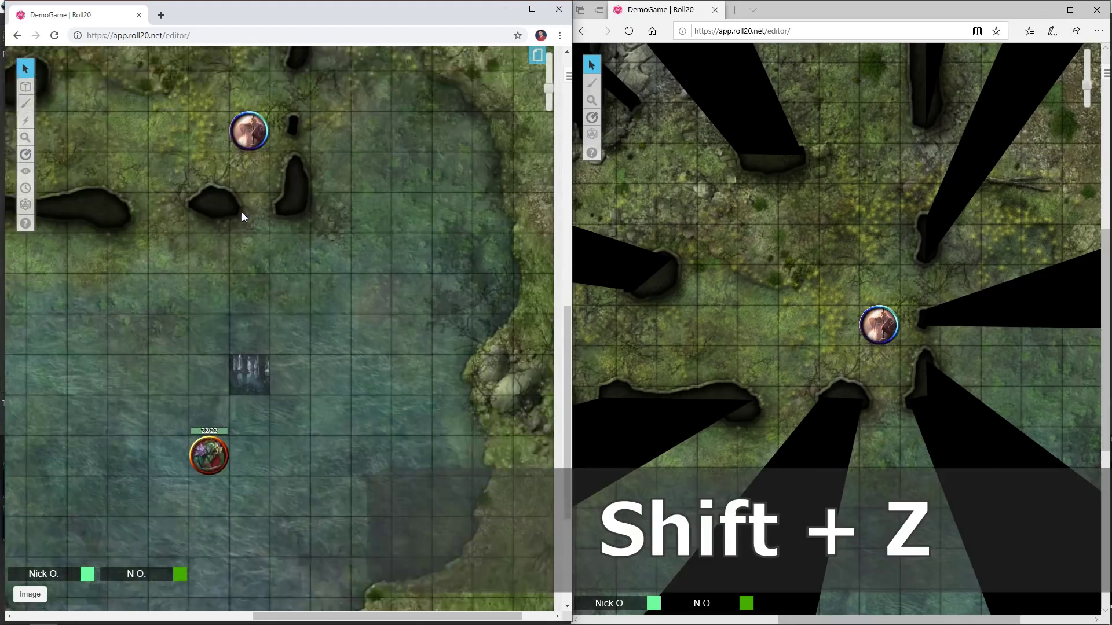
left_click(221, 399)
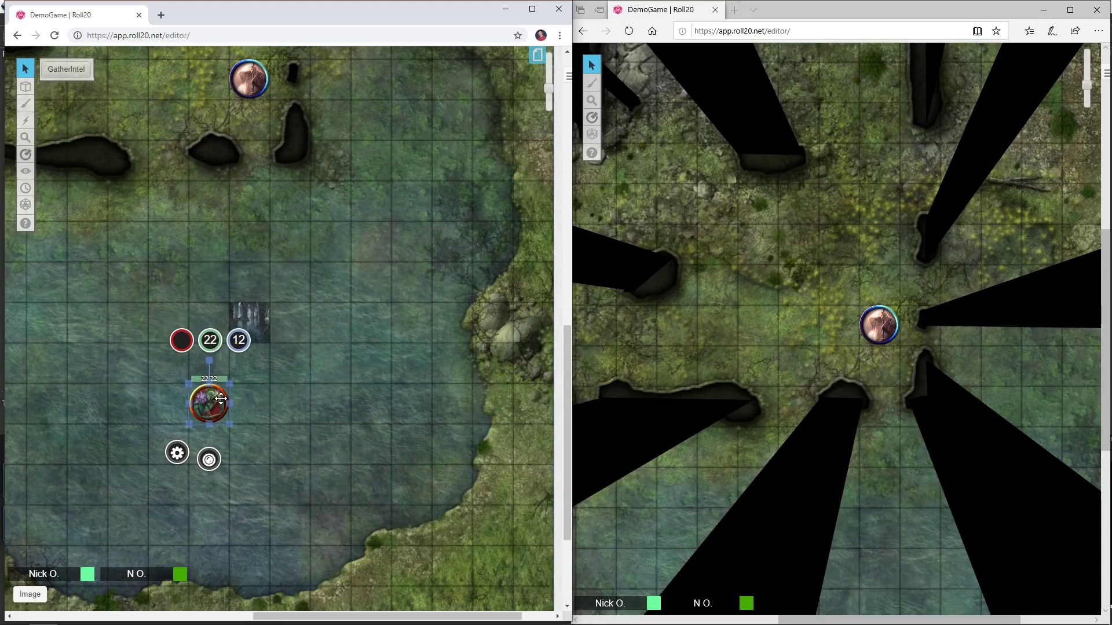
key("shift+z")
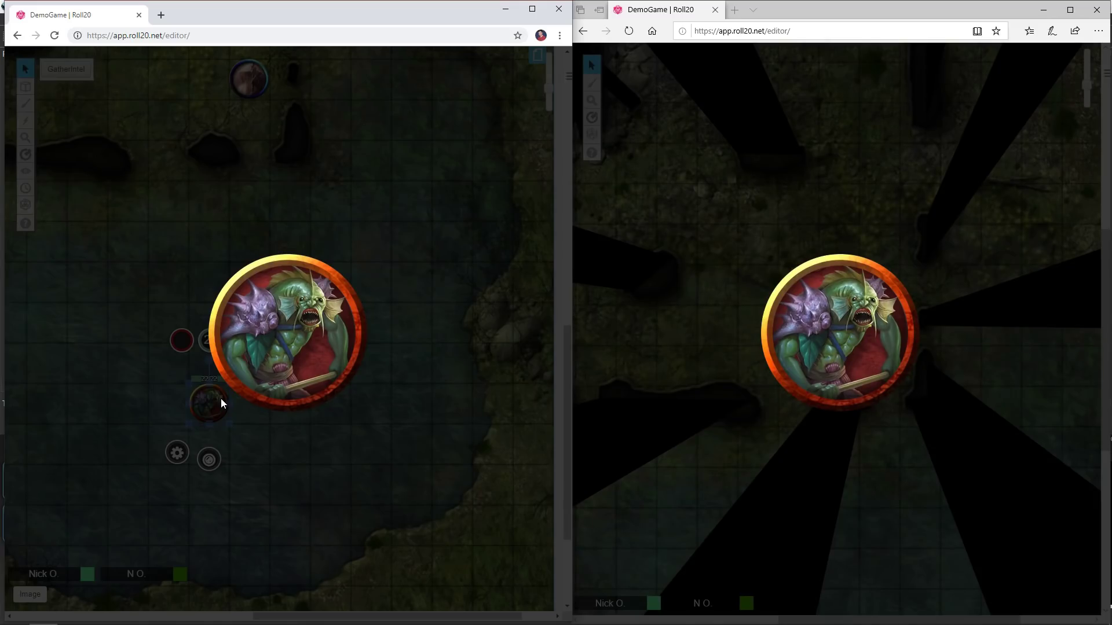
left_click(293, 437)
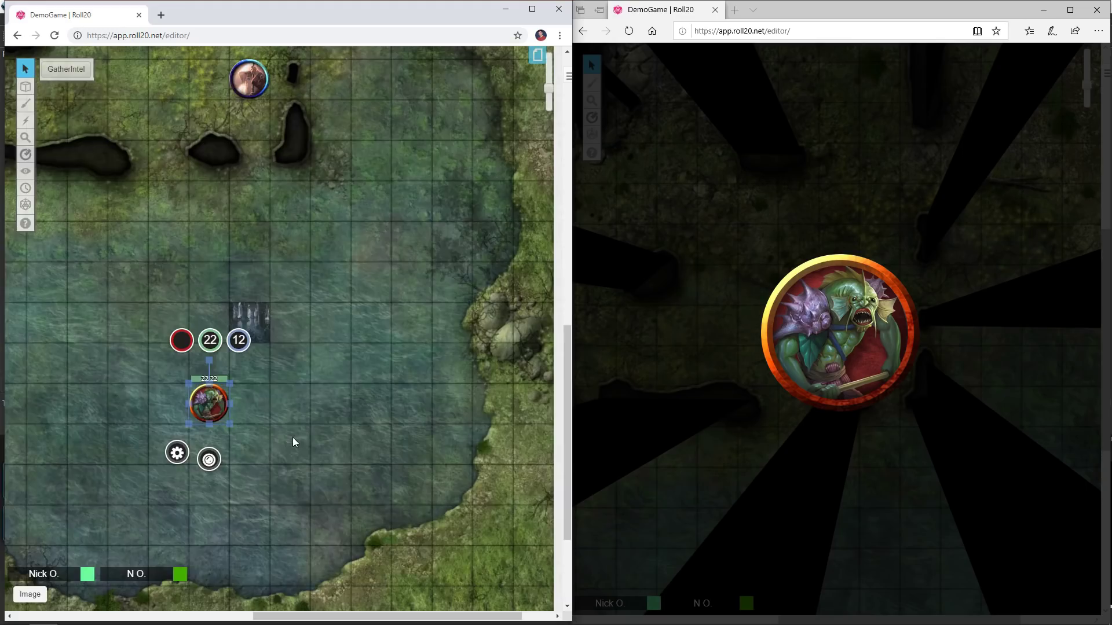
left_click(734, 367)
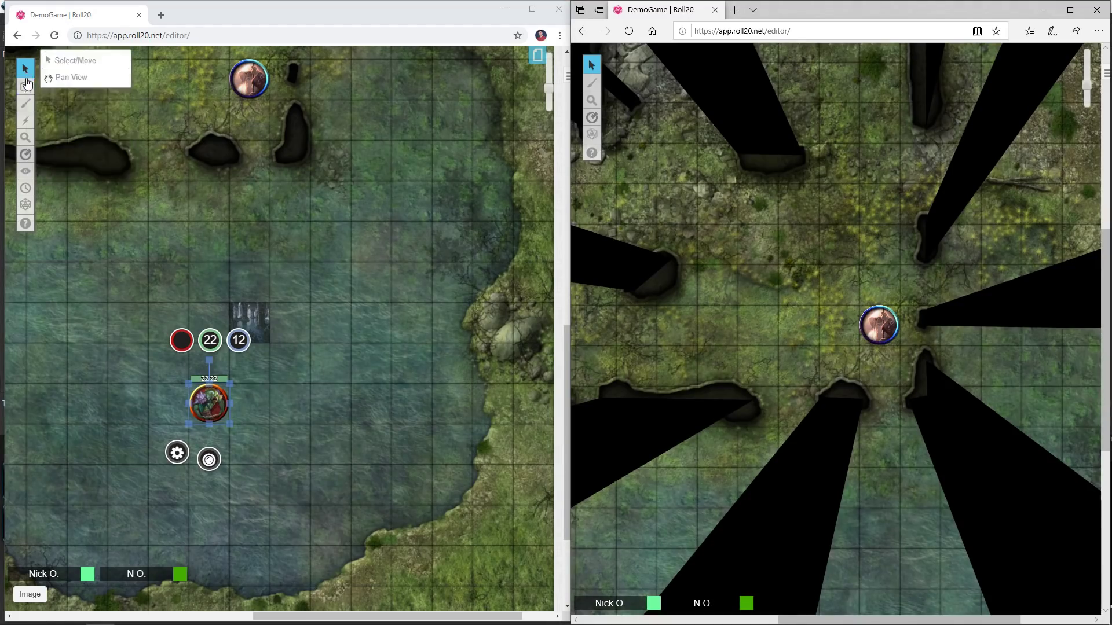
- Select the dark picture tile just north of the Sahuagin on the GM Info Overlay layer, and return to the Objects & Tokens layer
mouse_move(26, 86)
left_click(117, 121)
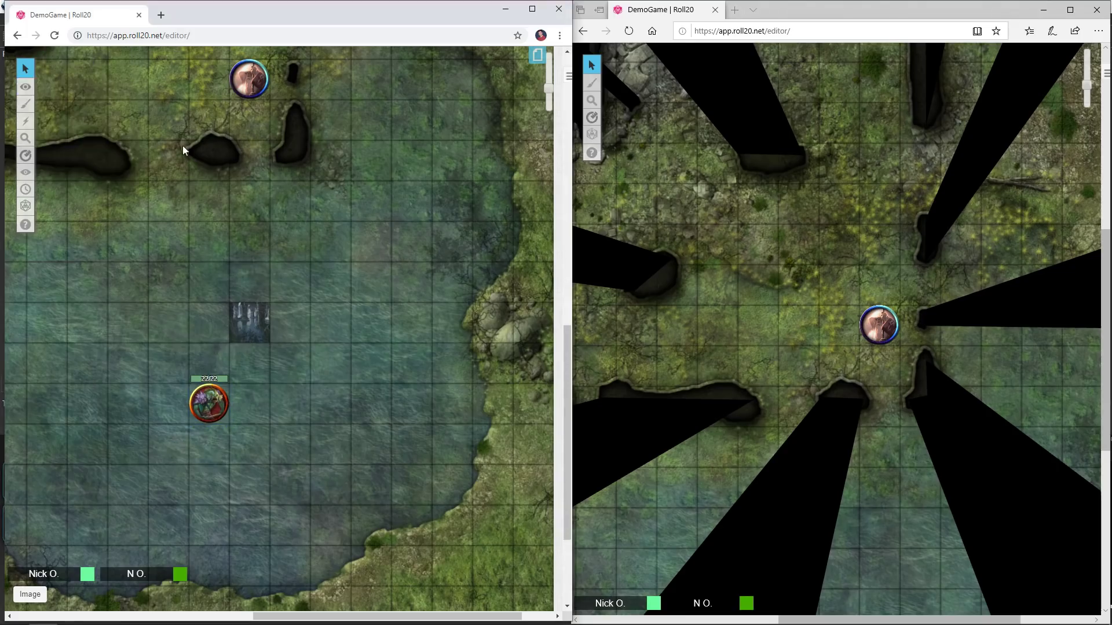
left_click(251, 320)
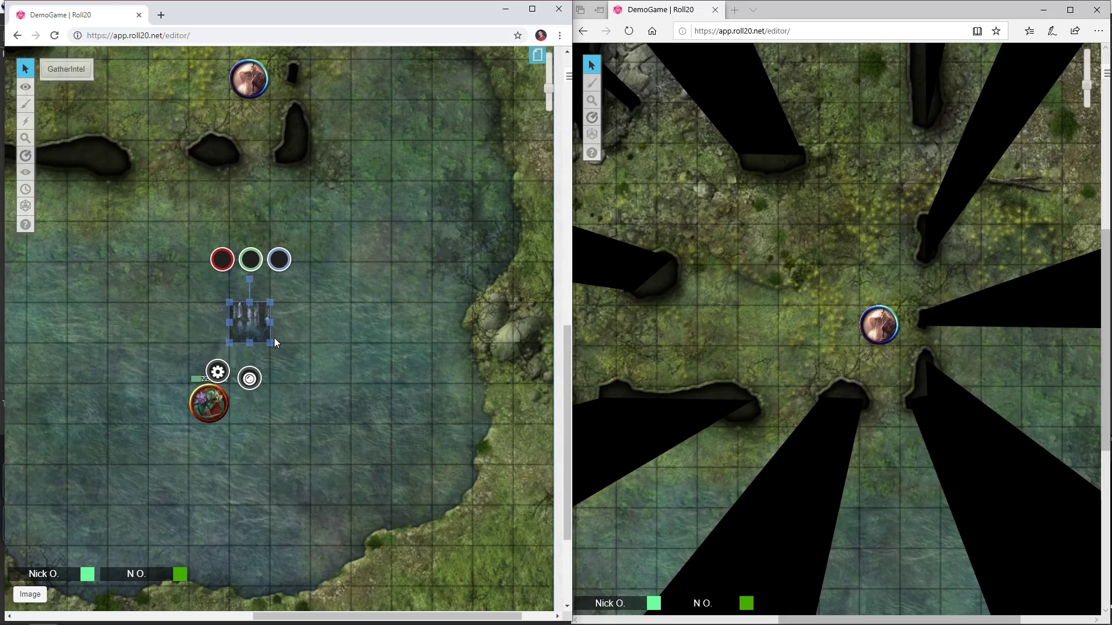
double_click(273, 339)
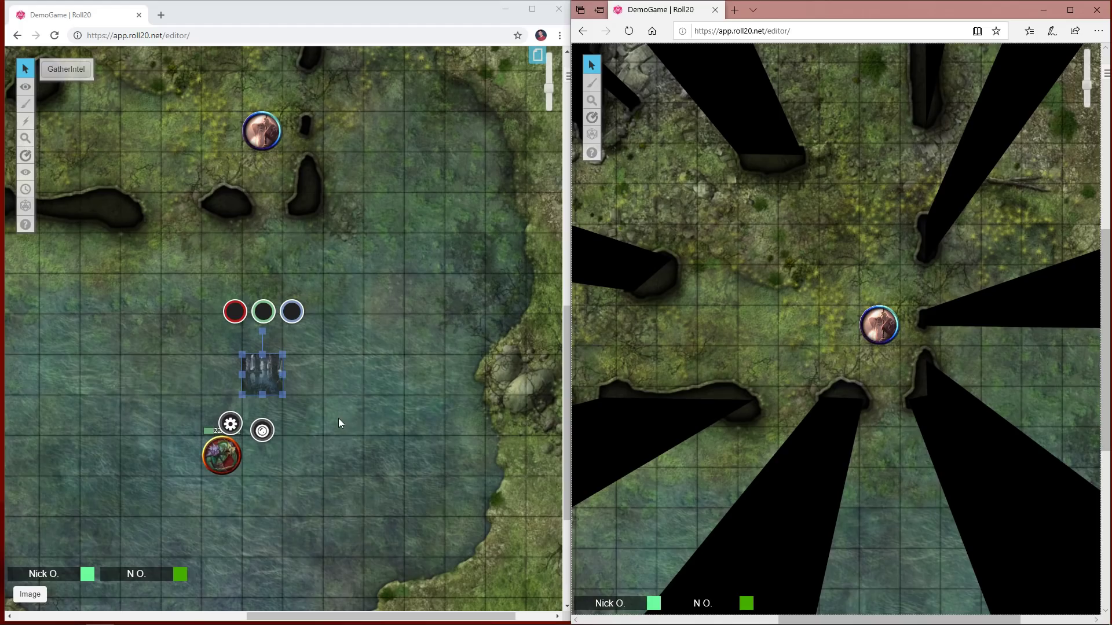
mouse_move(25, 86)
left_click(66, 83)
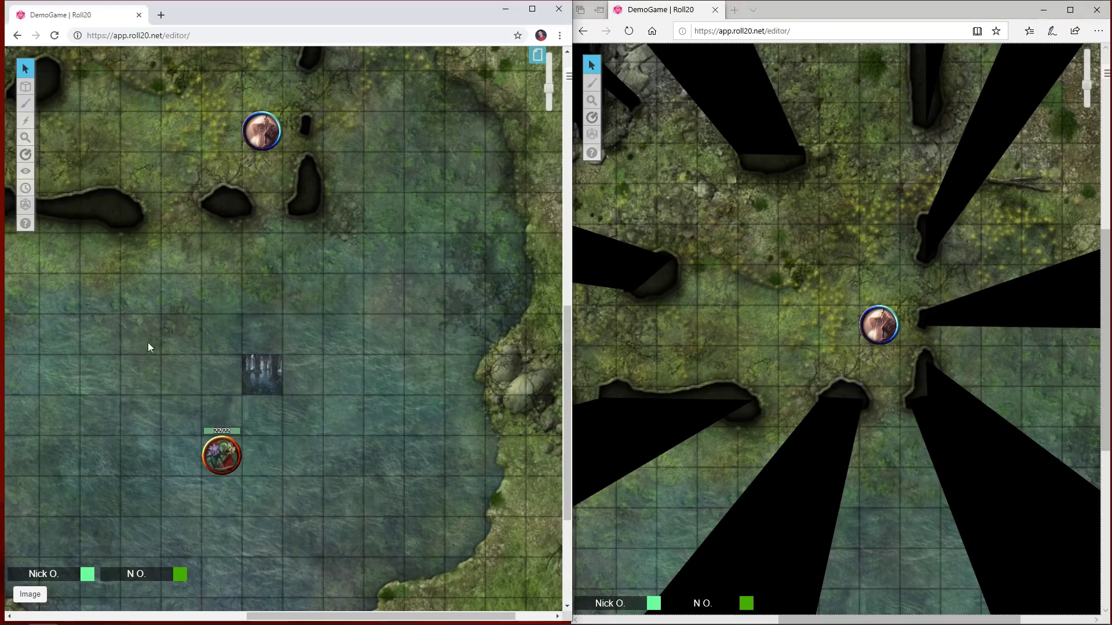
- Open the Sahuagin's journal entry directly from its token, read through its Bio & Info, and close it
double_click(233, 452, "shift")
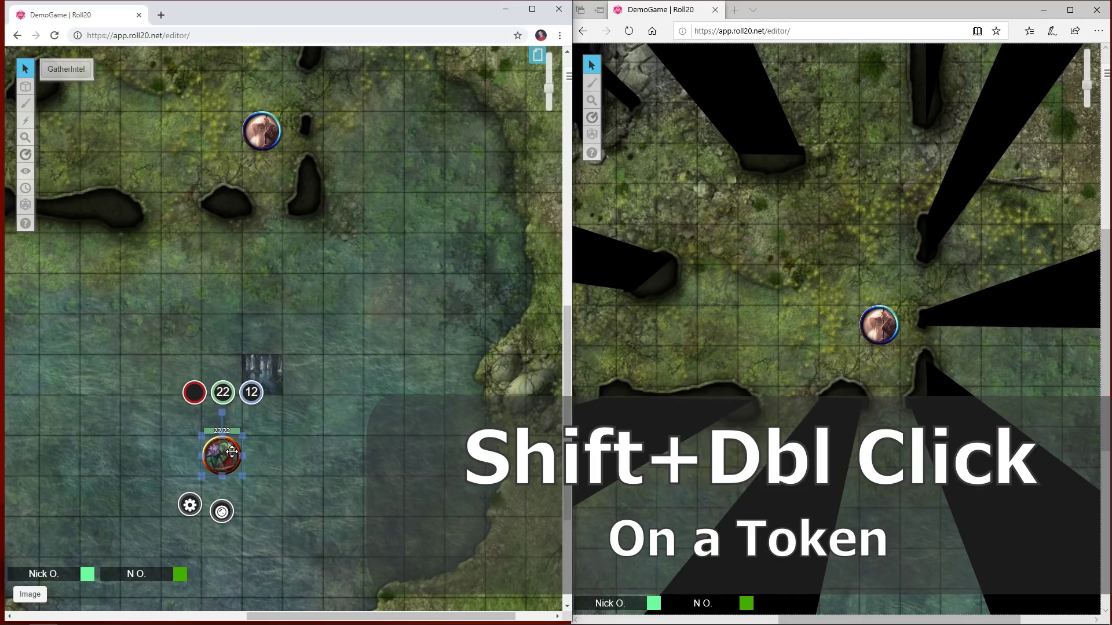
double_click(226, 452, "shift")
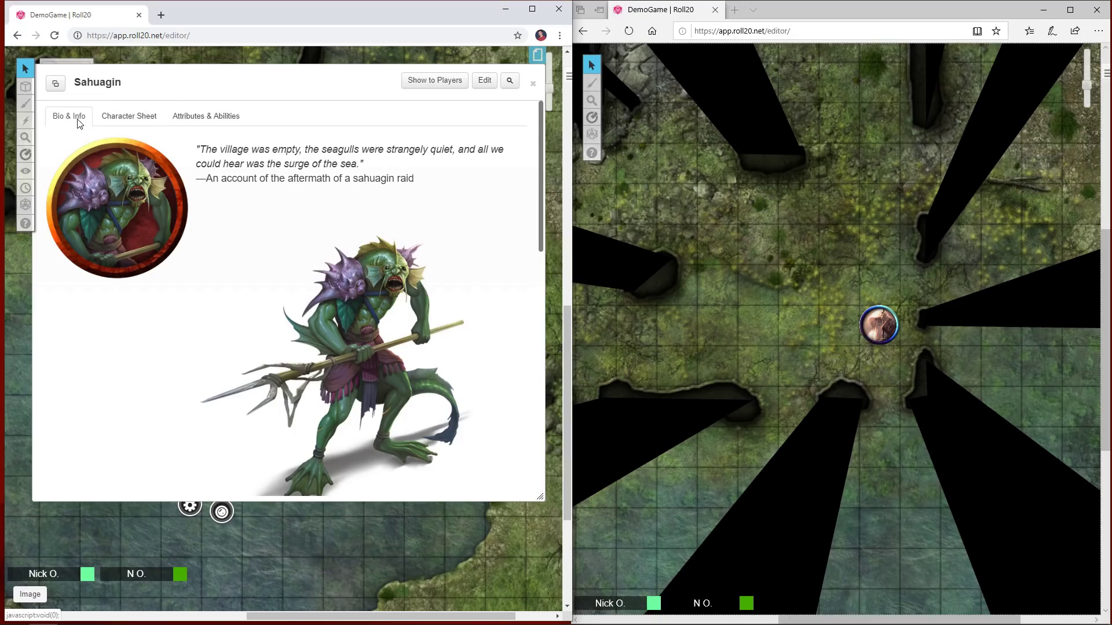
scroll(253, 228, "down", 4)
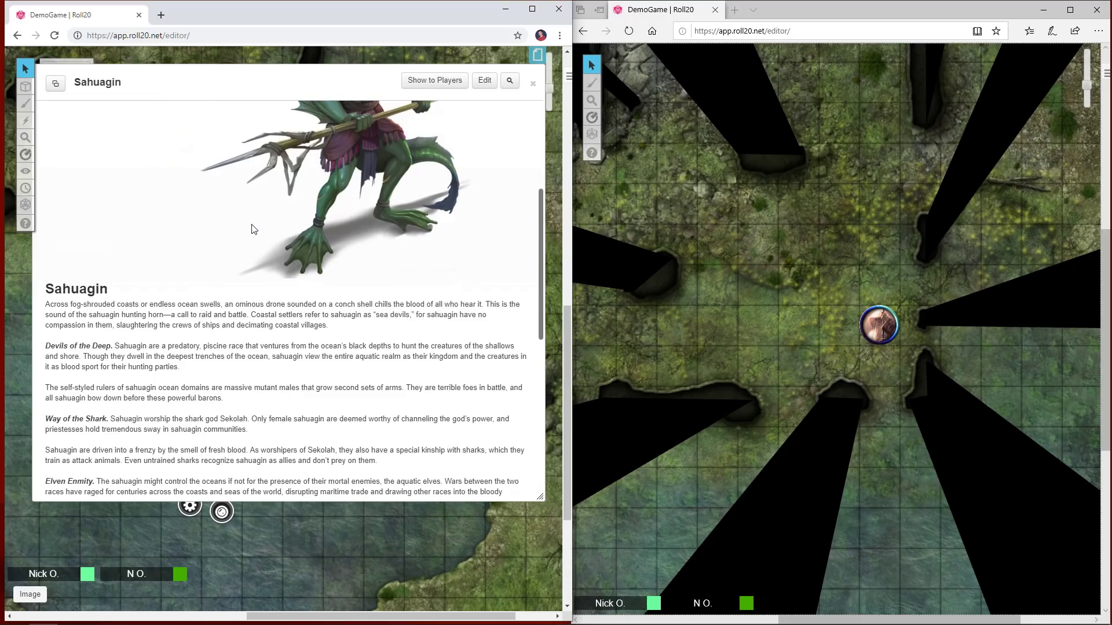
left_click(533, 83)
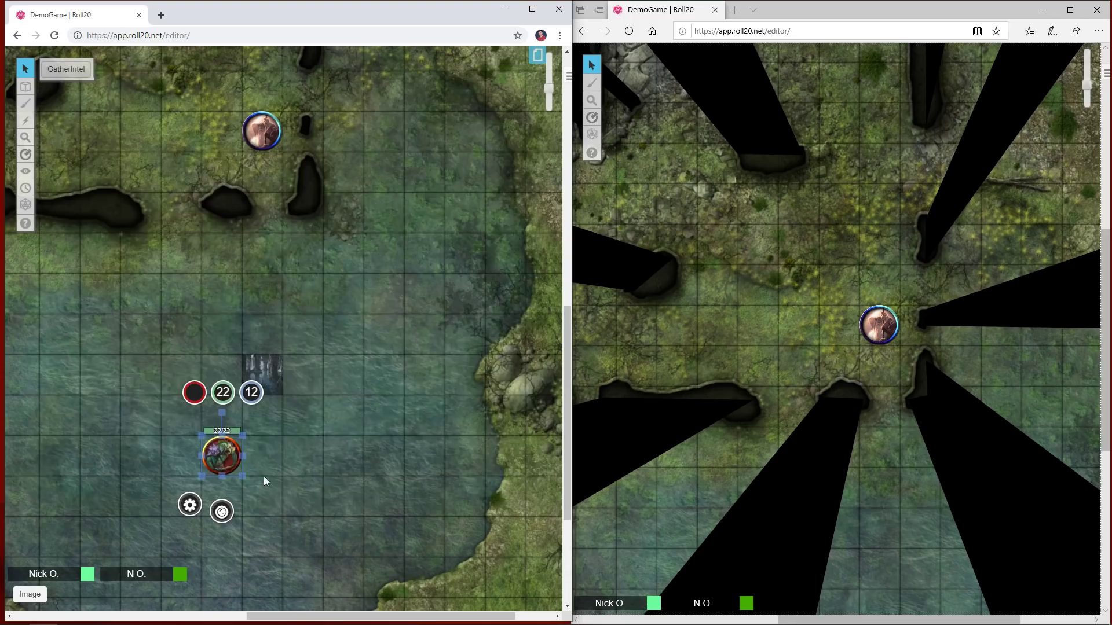
- Open the Sahuagin's character sheet from its token and roll the monster's initiative
double_click(225, 454, "alt")
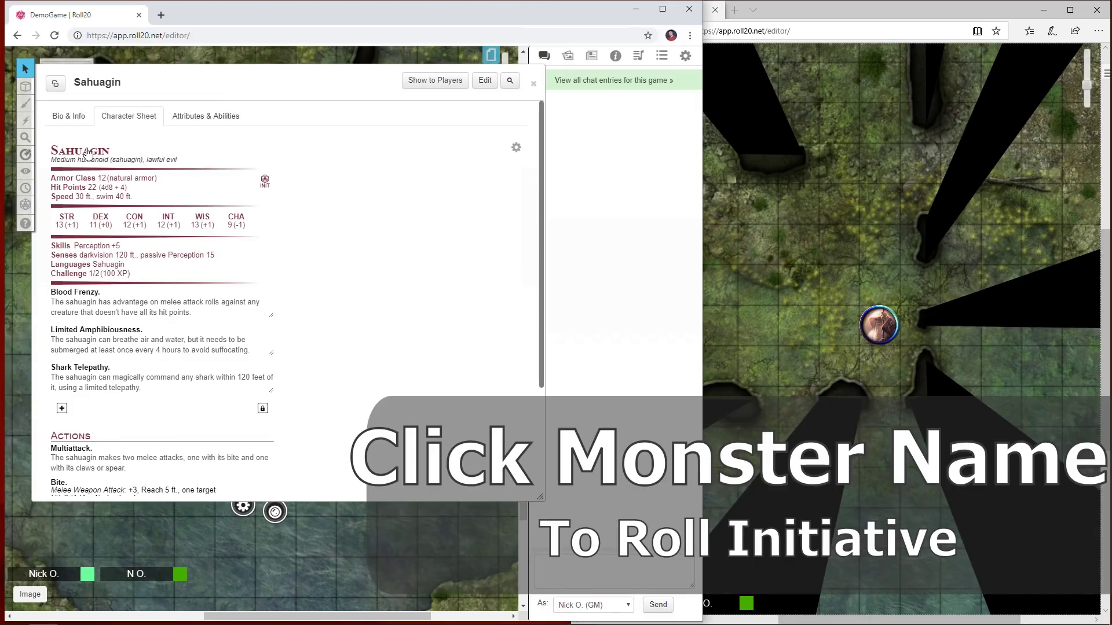
left_click(87, 151)
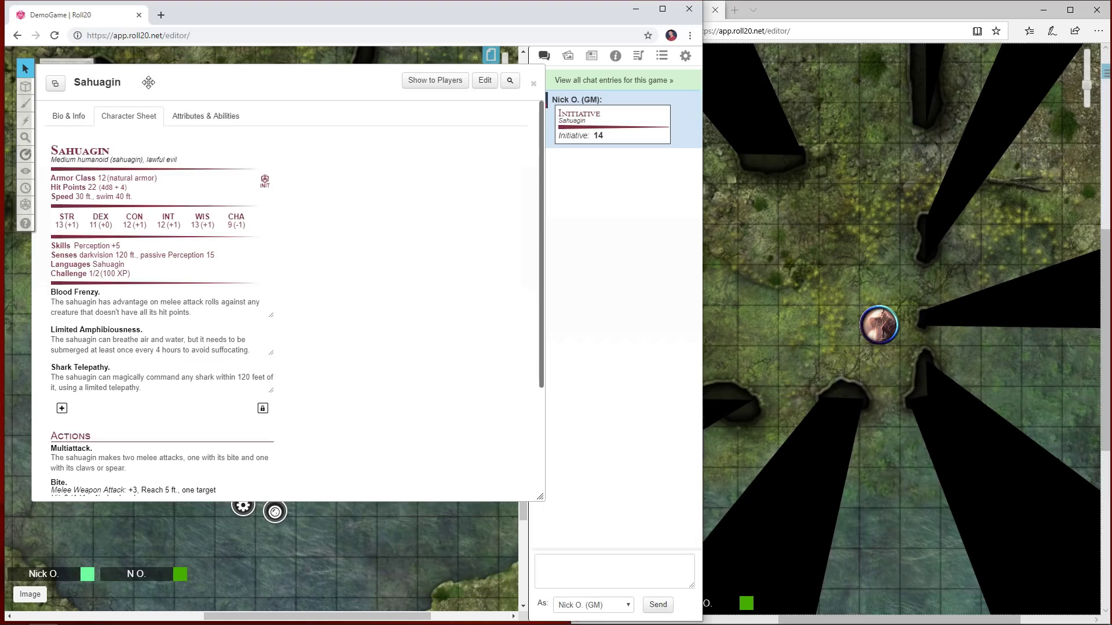
- Collapse the Sahuagin sheet to its title bar and move it slightly over the map
double_click(148, 82)
left_click_drag(149, 82, 119, 103)
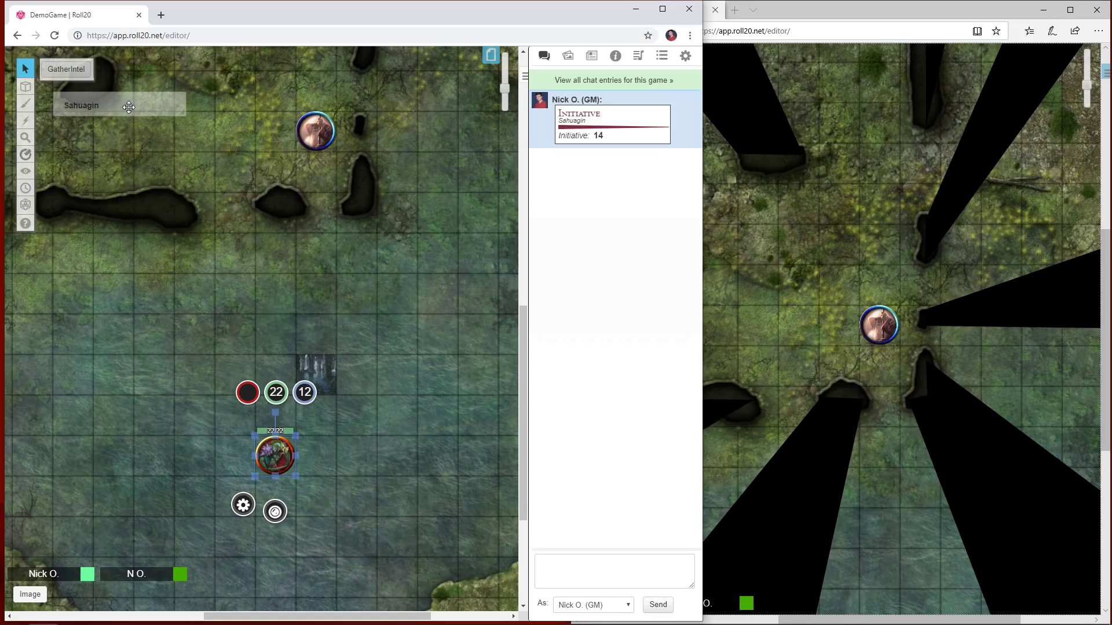
left_click(129, 107)
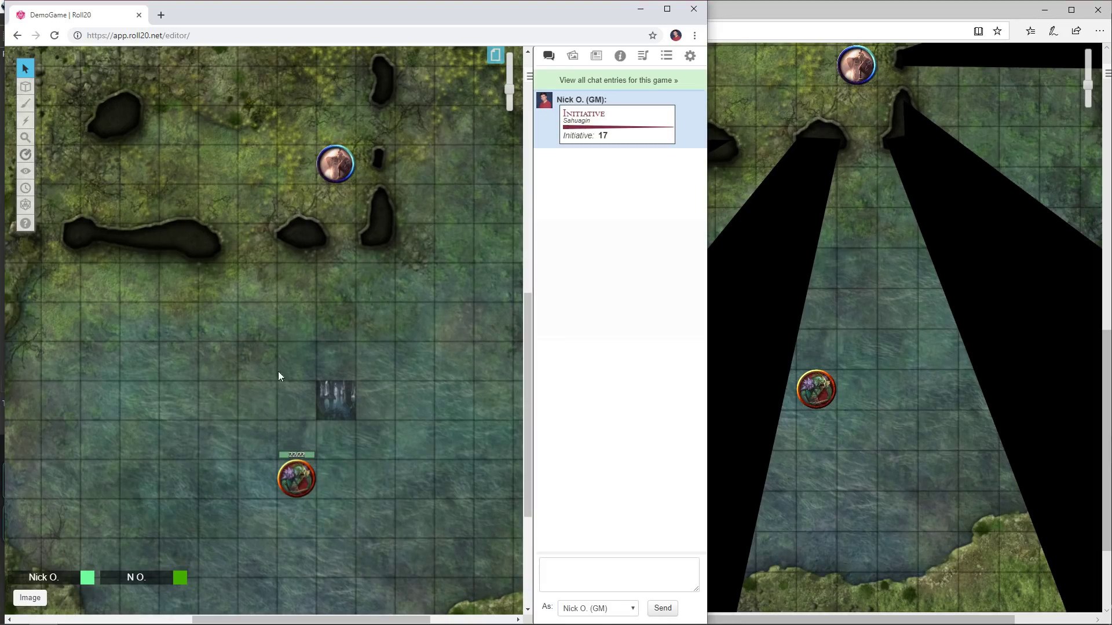
- Move the Sahuagin token with the measuring ruler along two waypoints, 15 ft north, 15 ft east, and 10 ft north again
left_click(297, 476)
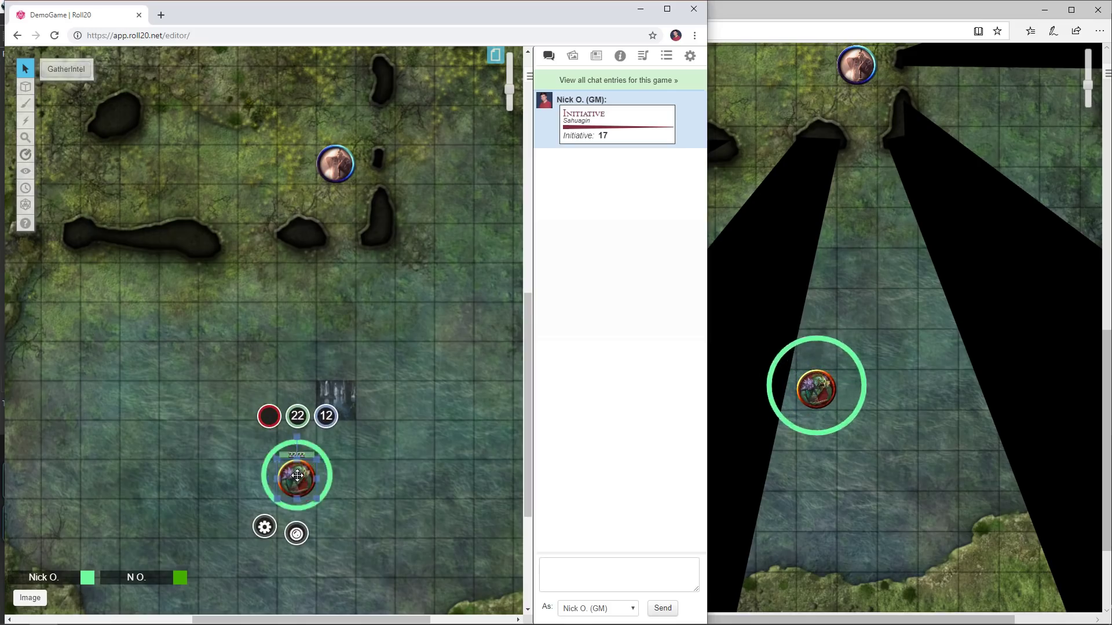
left_click_drag(297, 476, 304, 475)
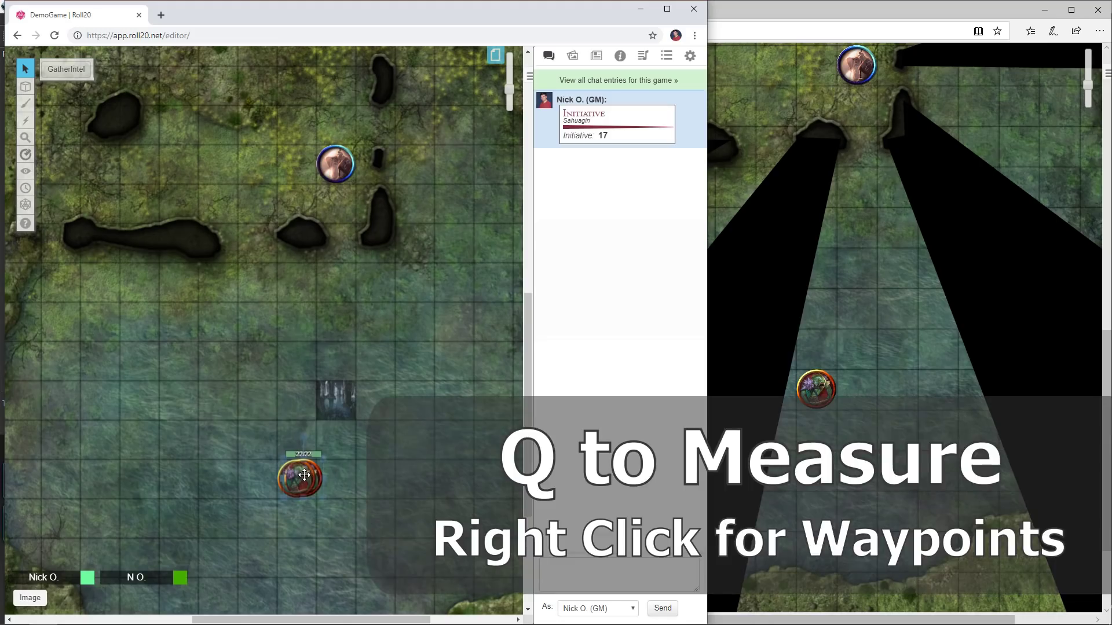
key("q")
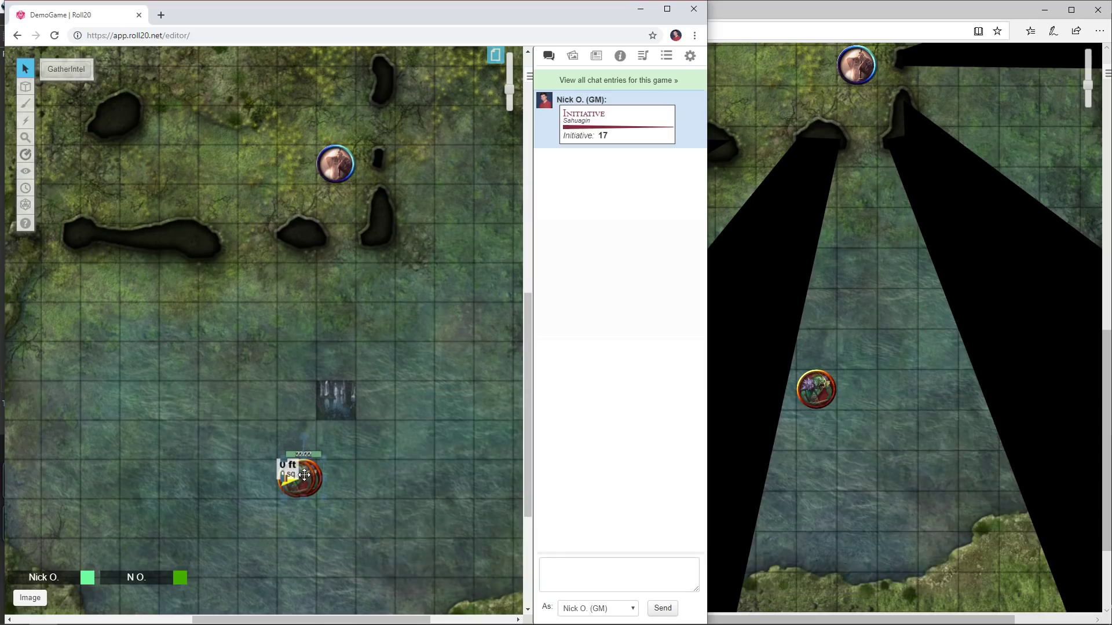
left_click_drag(305, 474, 294, 358)
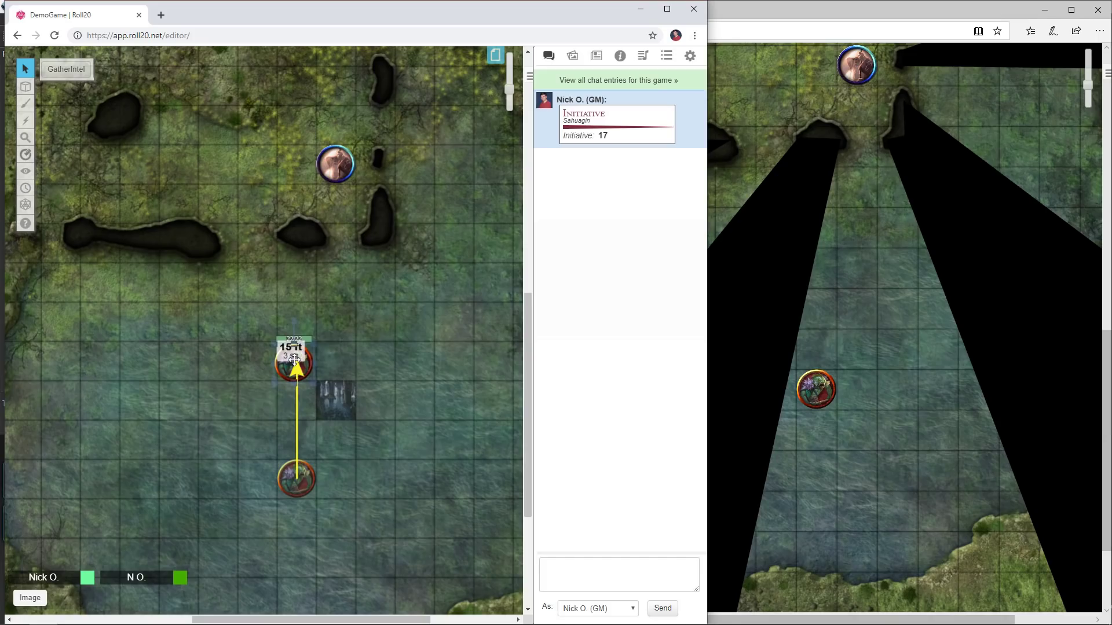
left_click_drag(294, 358, 414, 285)
key("space")
key("space")
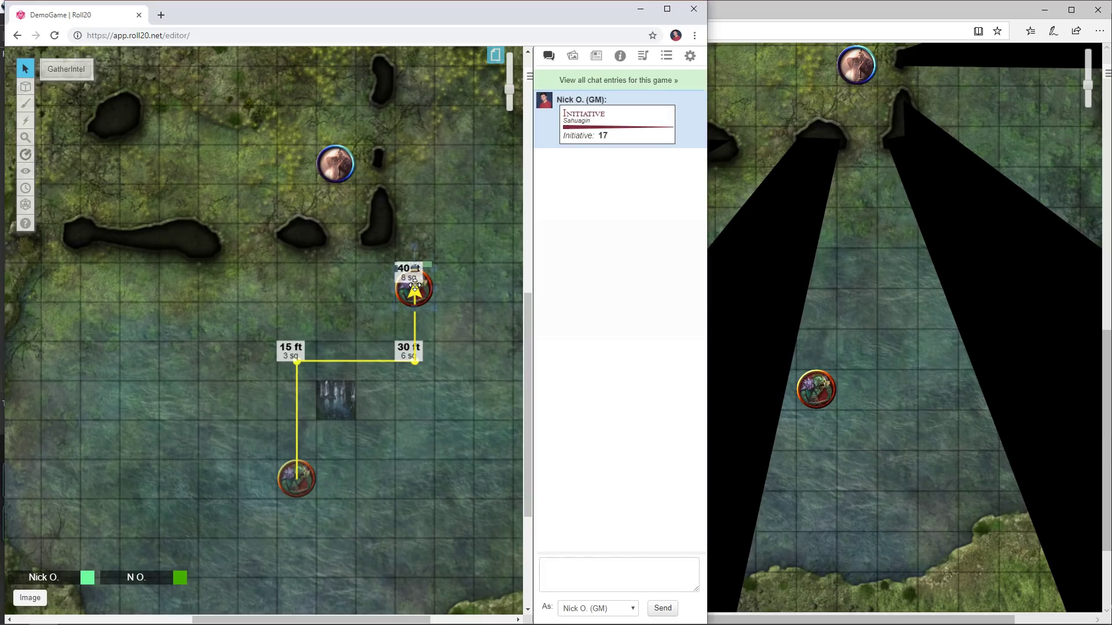
left_click_drag(414, 285, 414, 281)
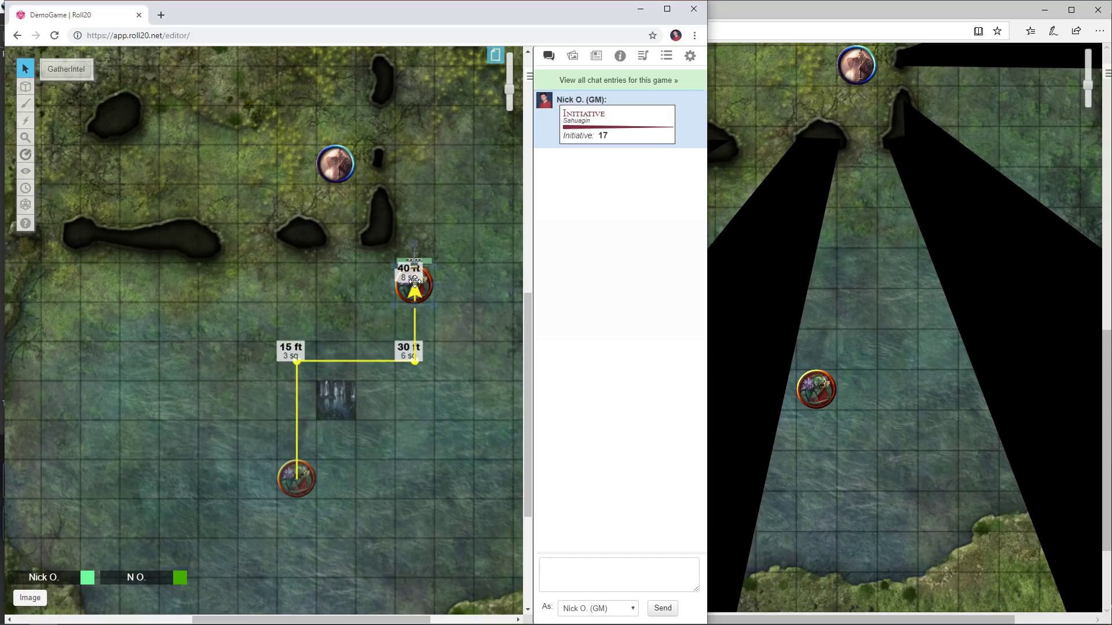
left_click_drag(415, 282, 415, 282)
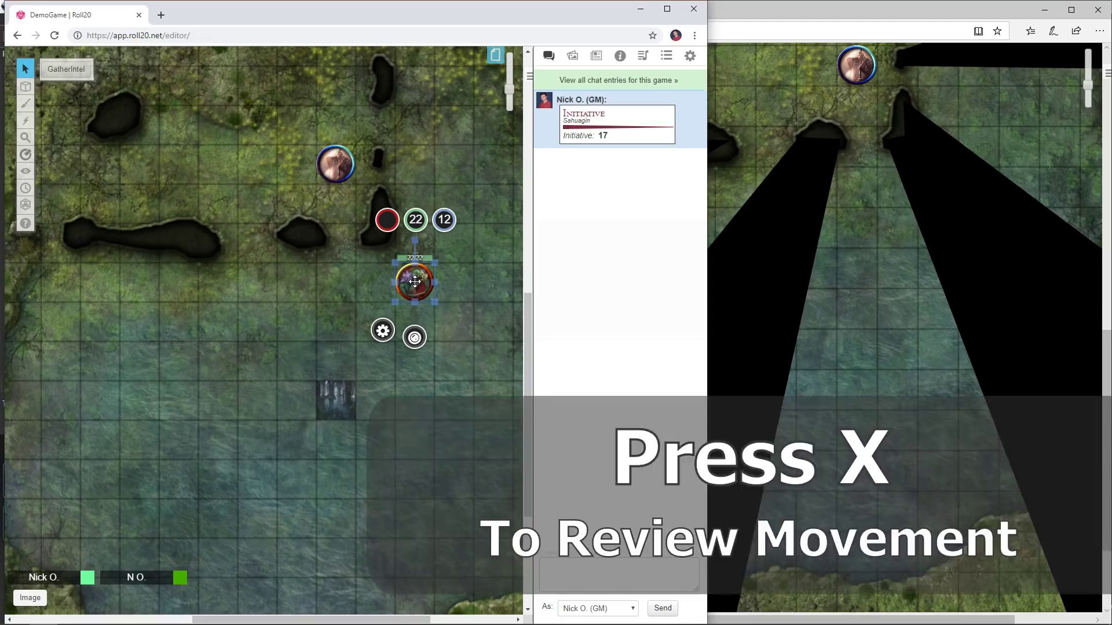
- Review the last movement path of the Sahuagin and of the character token to its northwest, and clear the selection
key("x")
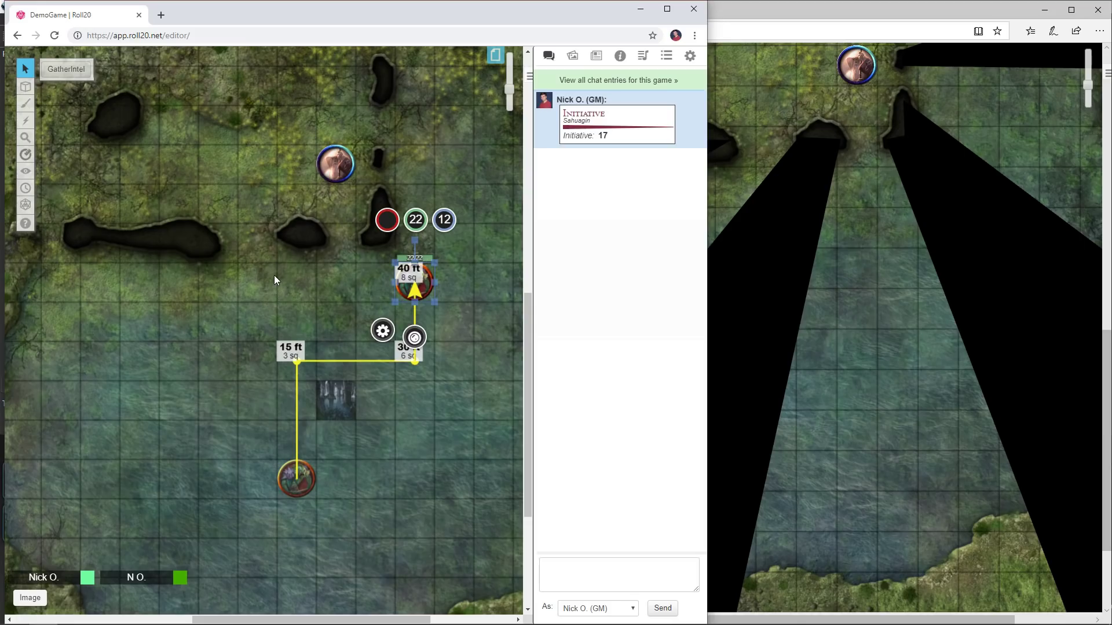
left_click(331, 160)
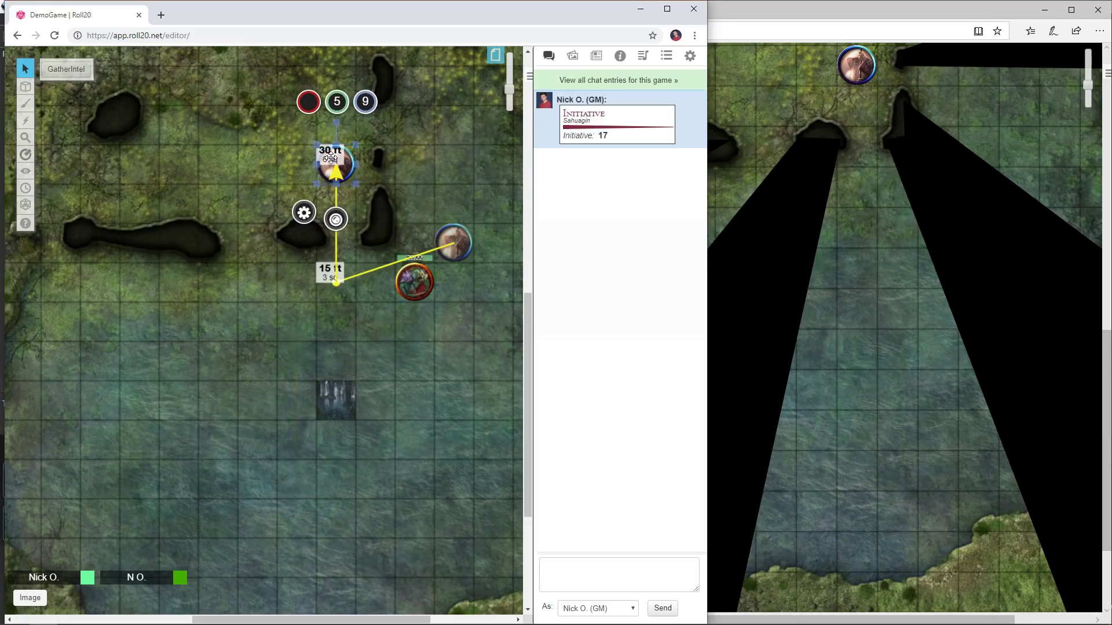
left_click(293, 180)
left_click(419, 289)
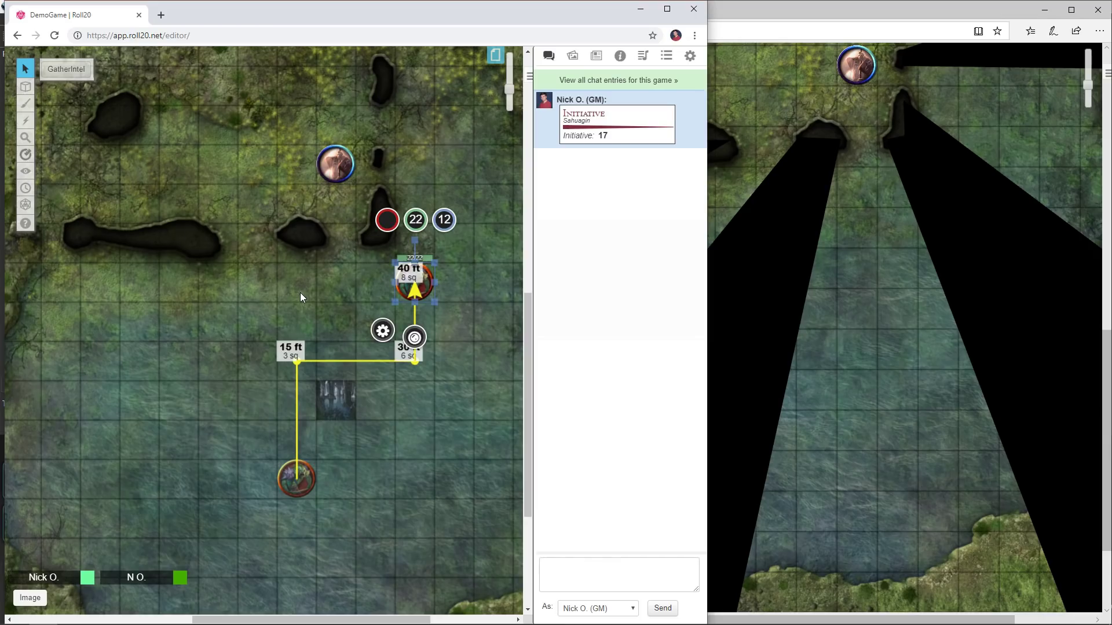
left_click(300, 293)
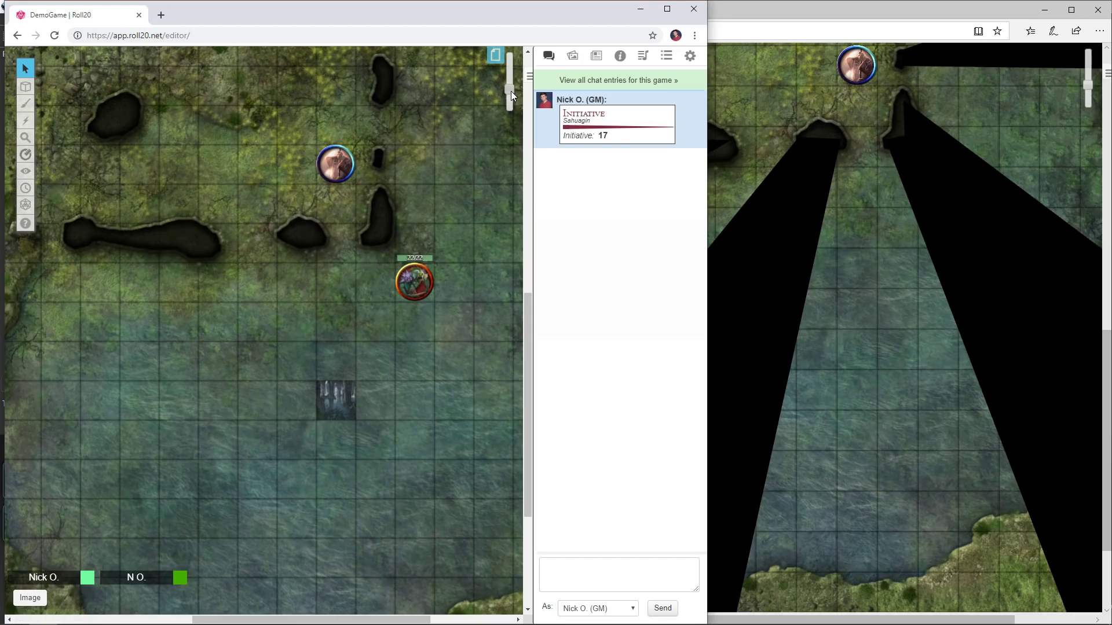
- Zoom the map out to view the whole lake and back in on the tokens
mouse_move(511, 91)
left_mouse_down()
mouse_move(514, 77)
mouse_move(512, 95)
left_mouse_up()
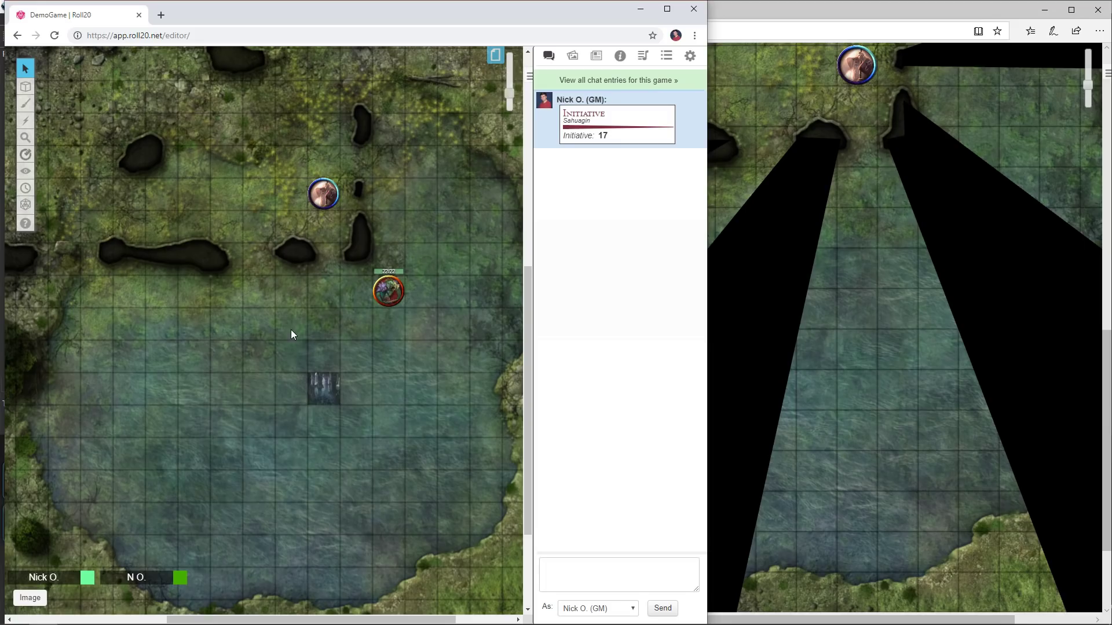
scroll(291, 334, "down", 3)
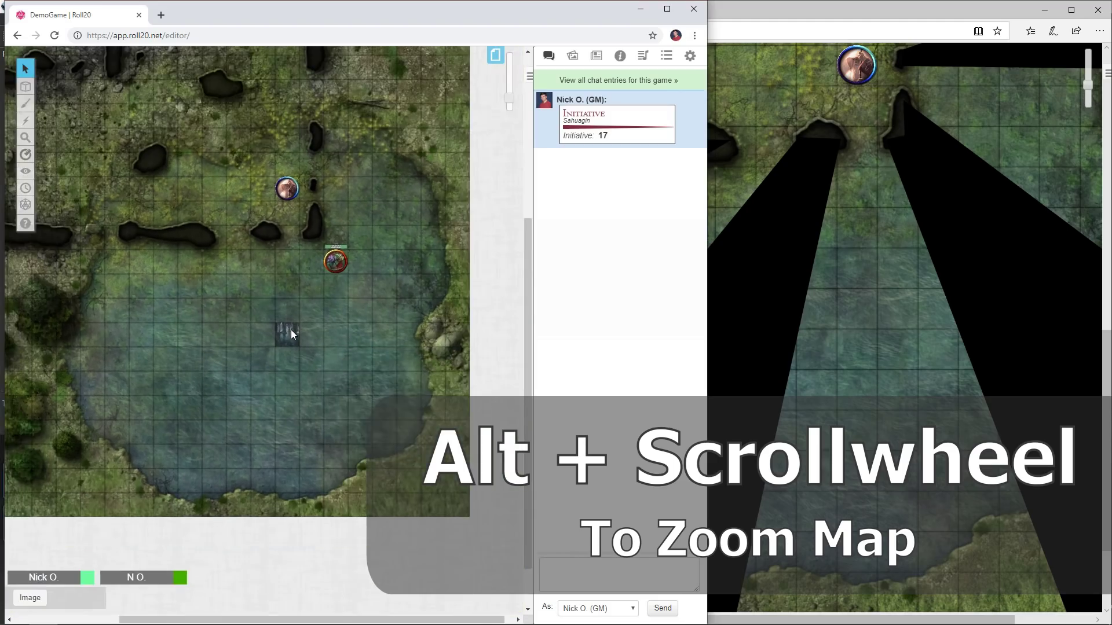
scroll(292, 334, "up", 3)
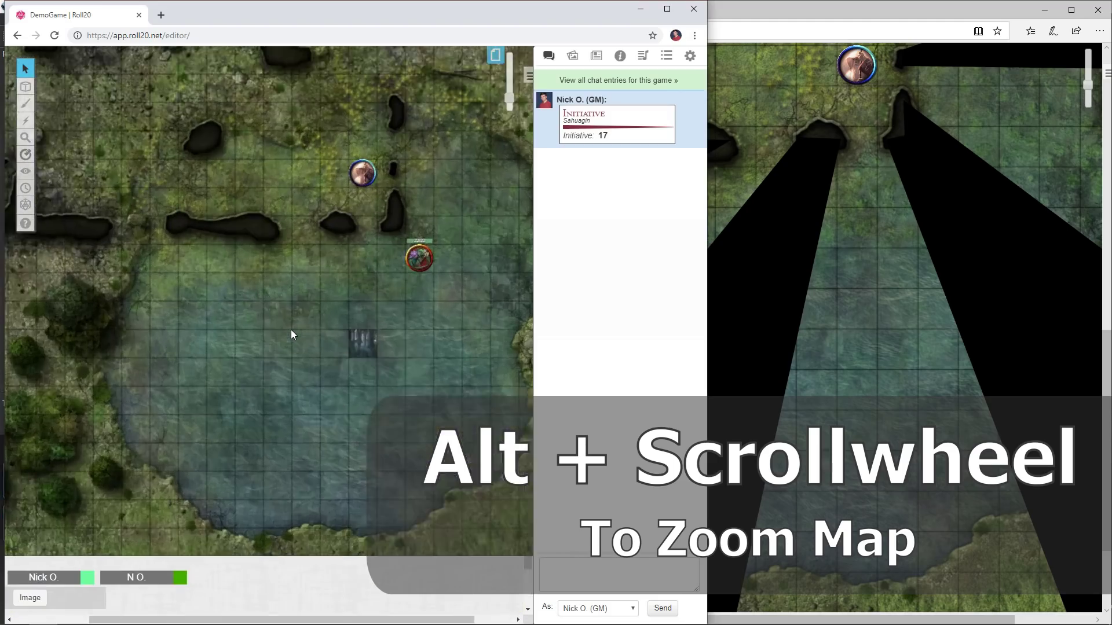
scroll(292, 333, "up", 2)
scroll(315, 227, "up", 2)
scroll(316, 228, "down", 1)
scroll(317, 227, "up", 2)
scroll(317, 227, "down", 1)
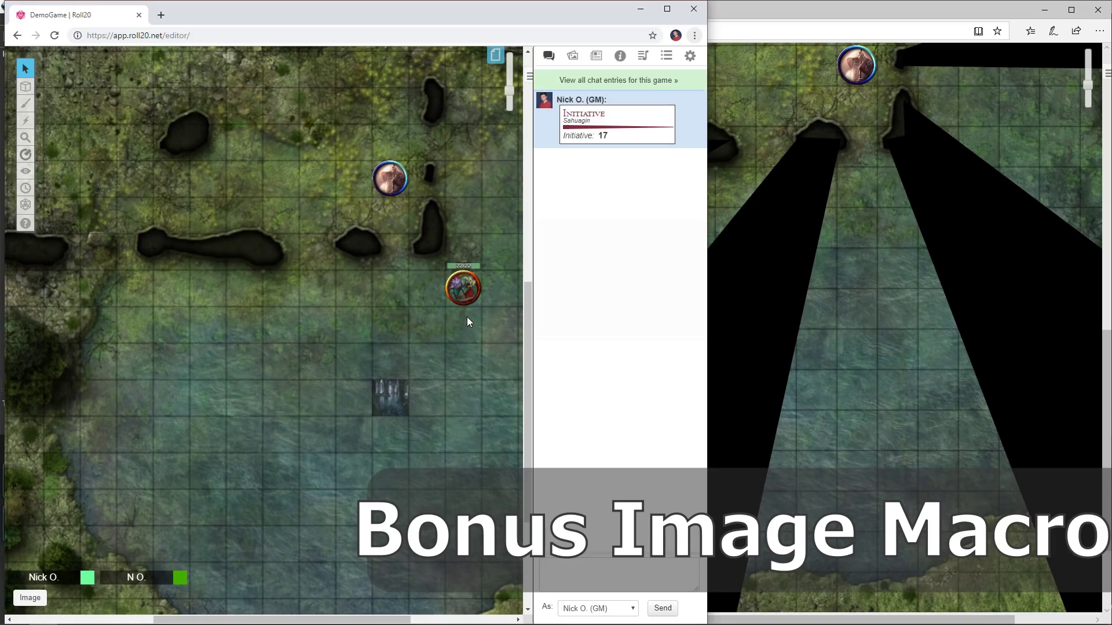
- Open the Sahuagin's Bio & Info from its token, move the entry aside, and copy the full-body picture's image address
double_click(466, 289)
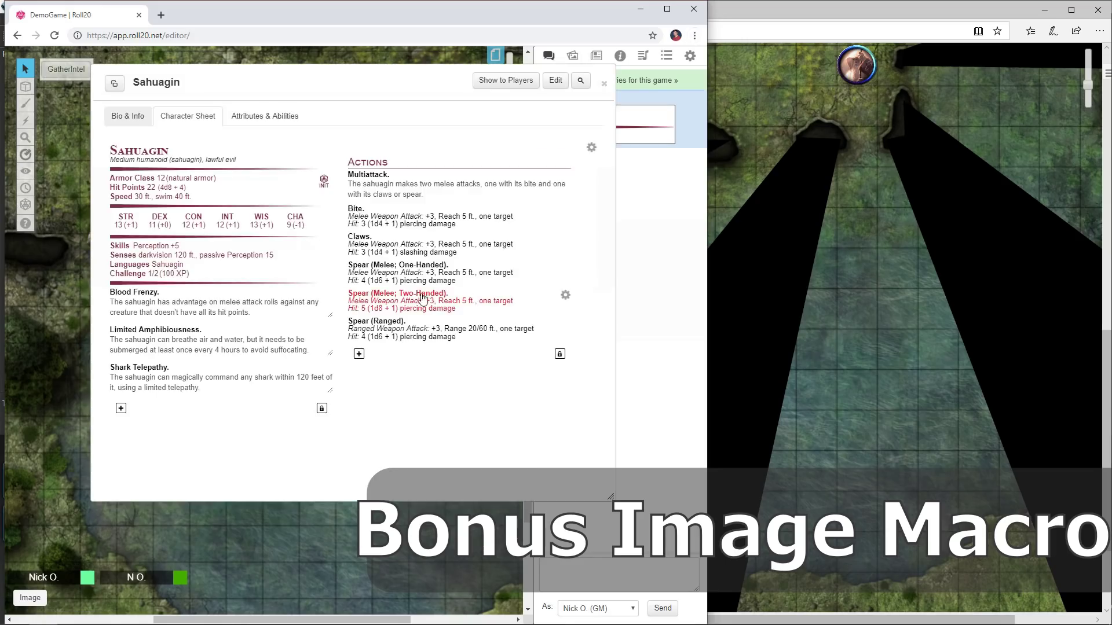
left_click(145, 119)
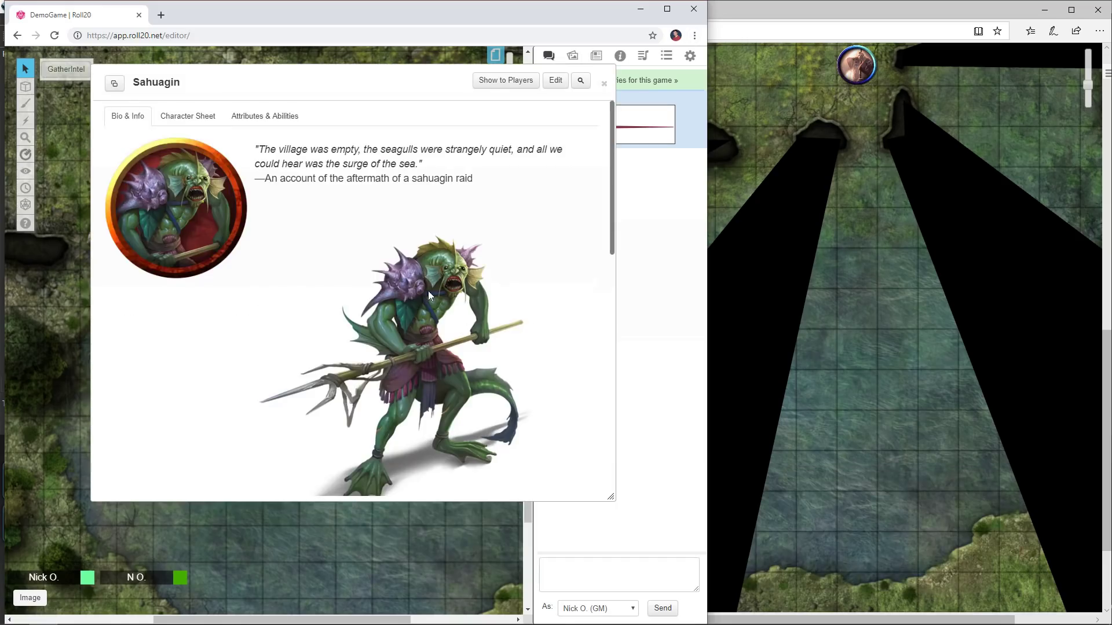
left_click_drag(438, 80, 352, 87)
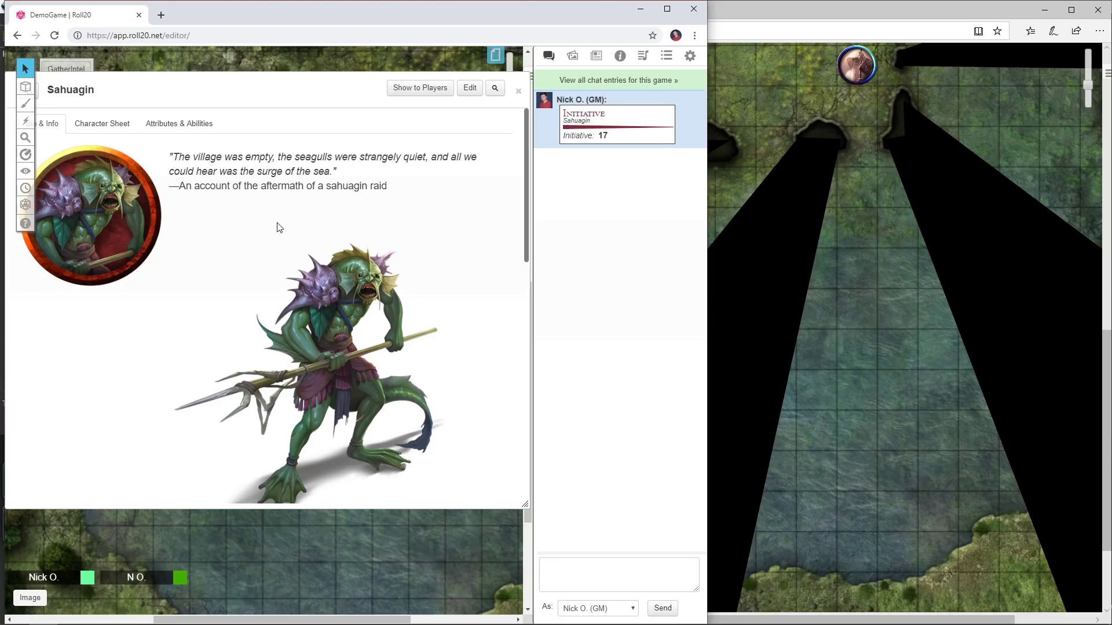
scroll(283, 206, "down", 5)
scroll(284, 205, "up", 5)
right_click(347, 307)
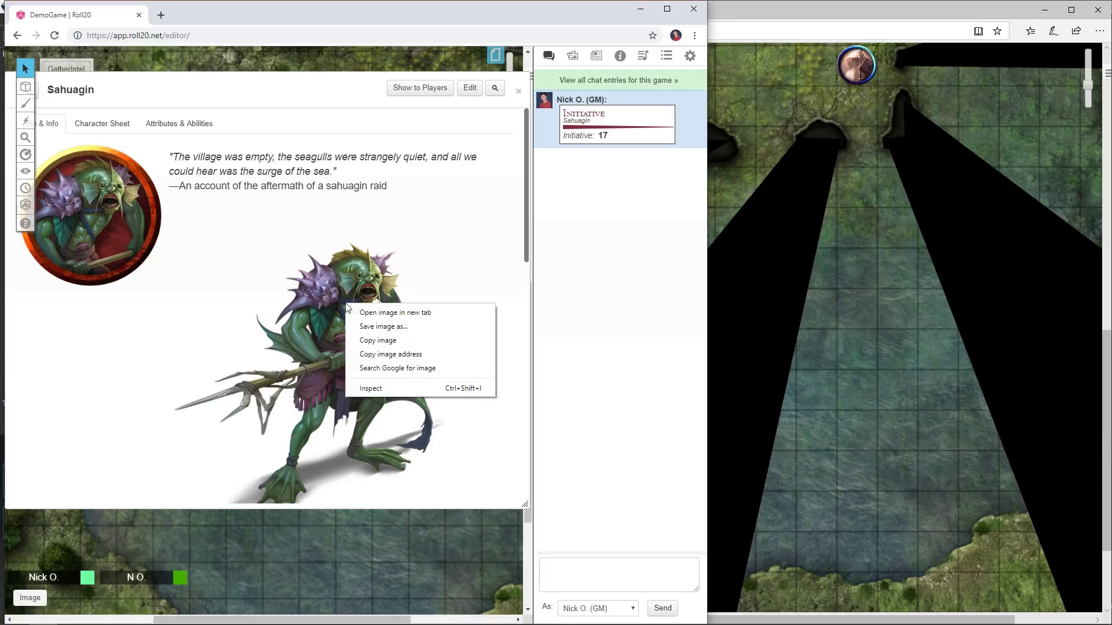
left_click(404, 355)
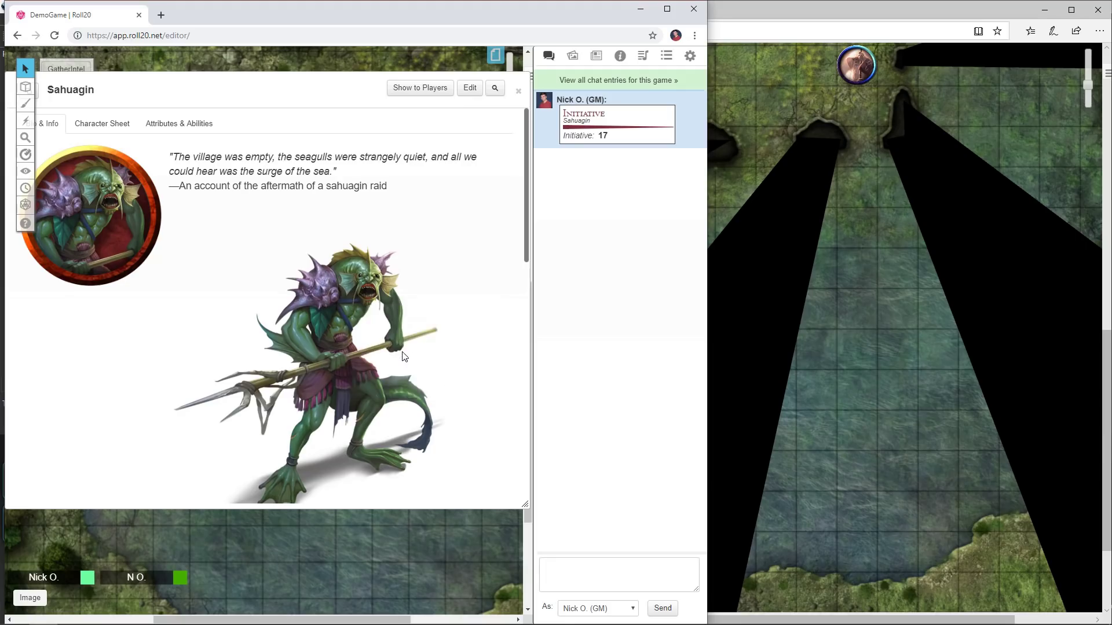
- Run the Image macro with the copied picture address as its URL to post the Sahuagin artwork in chat
left_click(31, 600)
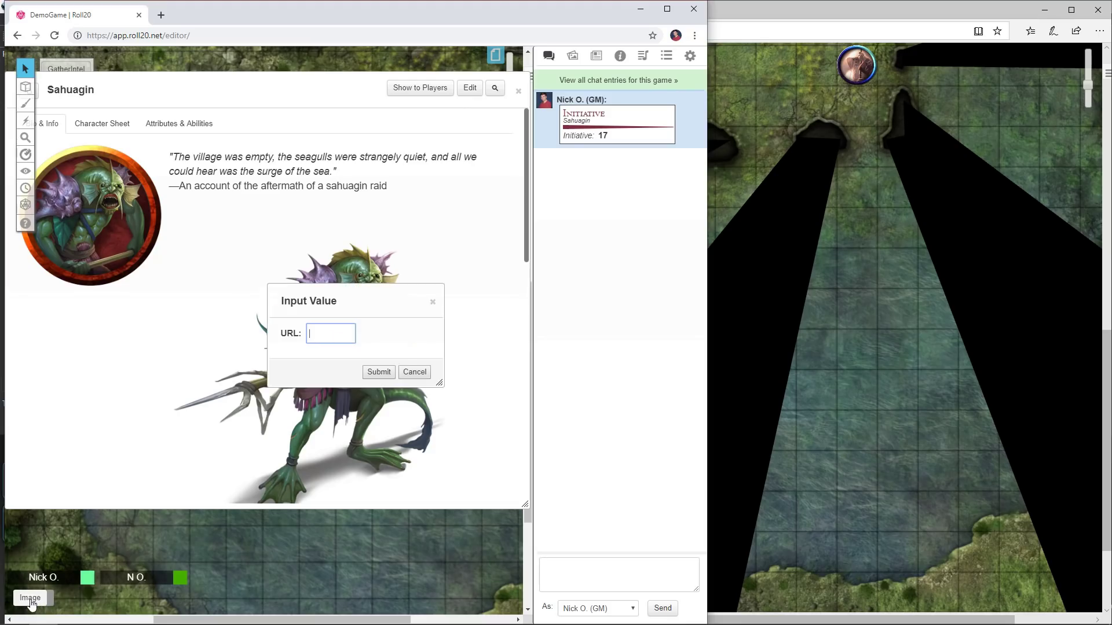
right_click(325, 336)
left_click(367, 423)
left_click(379, 373)
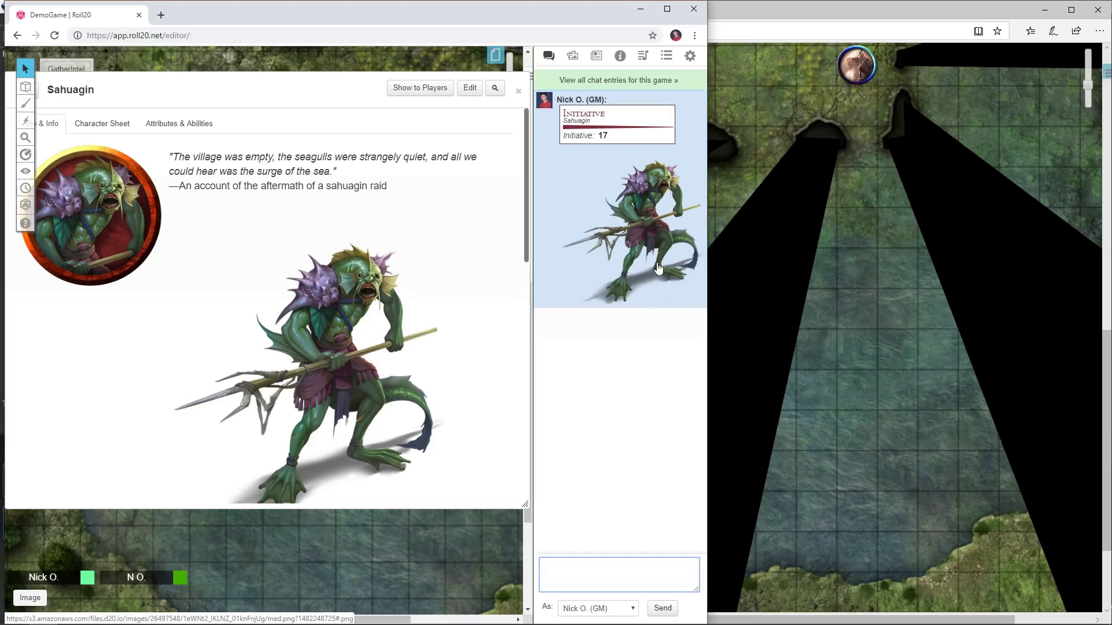
- Check the posted Sahuagin picture in the chat of the player's browser window, and return to the GM's window
left_click(1106, 72)
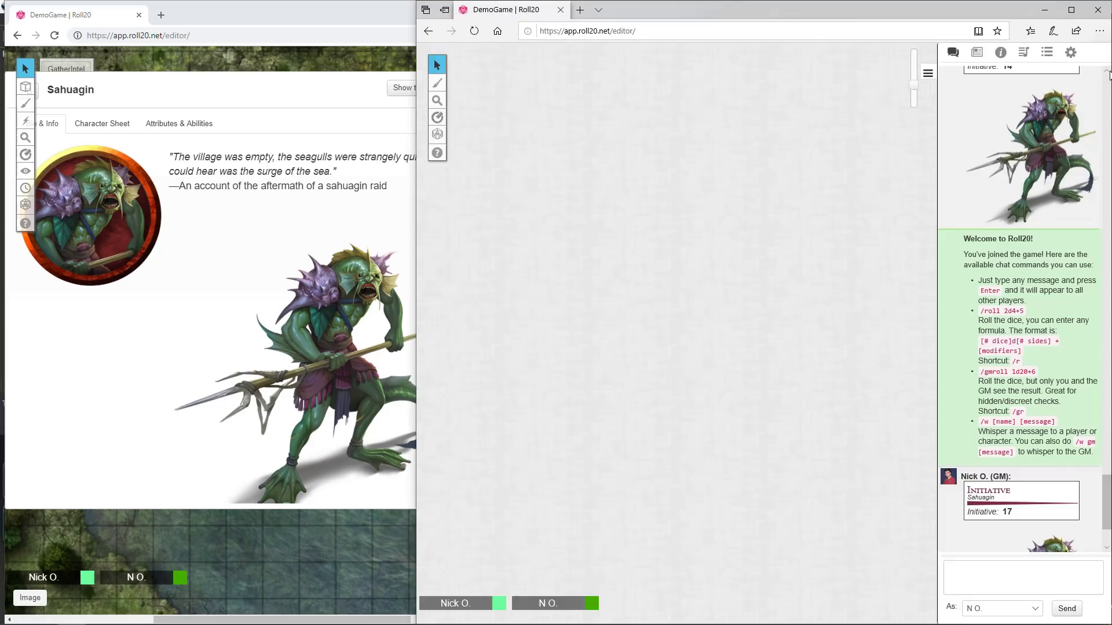
scroll(985, 361, "down", 2)
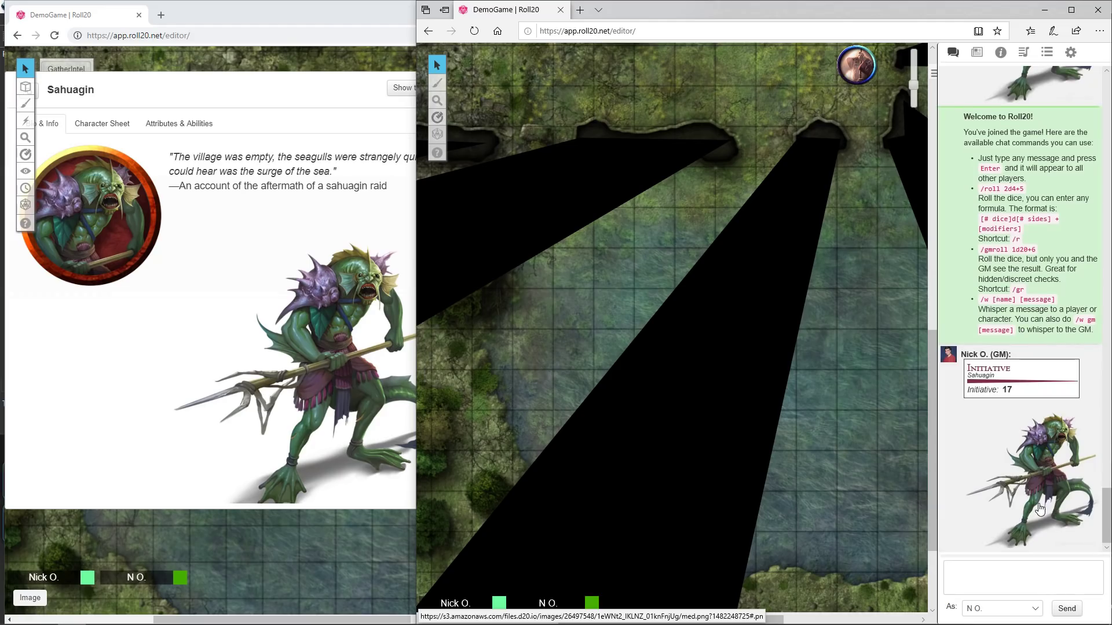
left_click(269, 8)
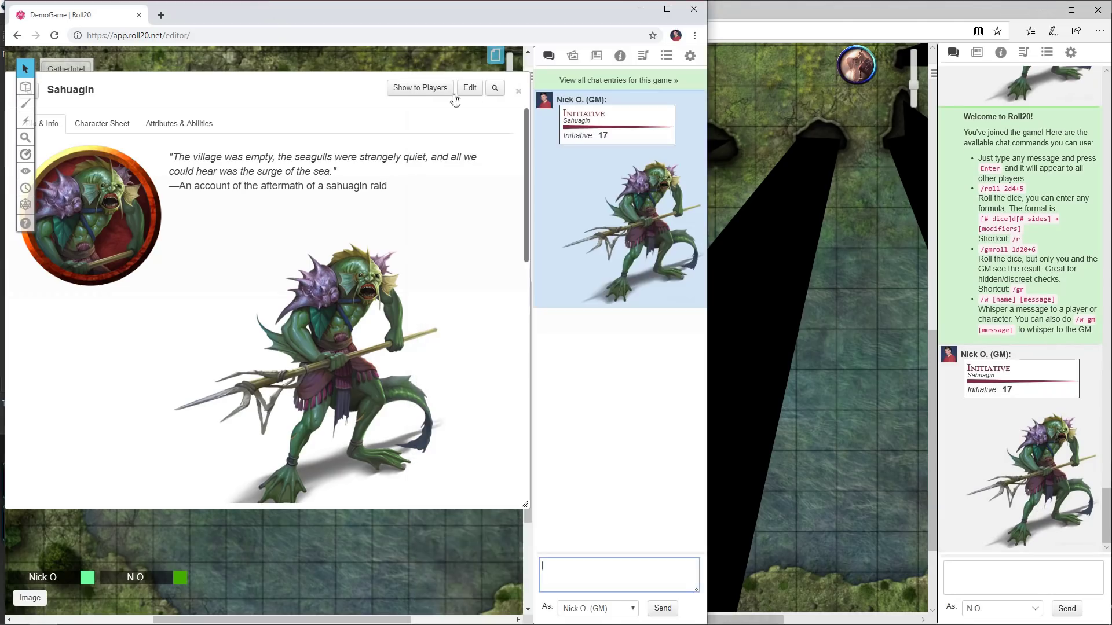
- Close the Sahuagin entry and open the Image macro for editing
left_click(519, 92)
left_click(666, 55)
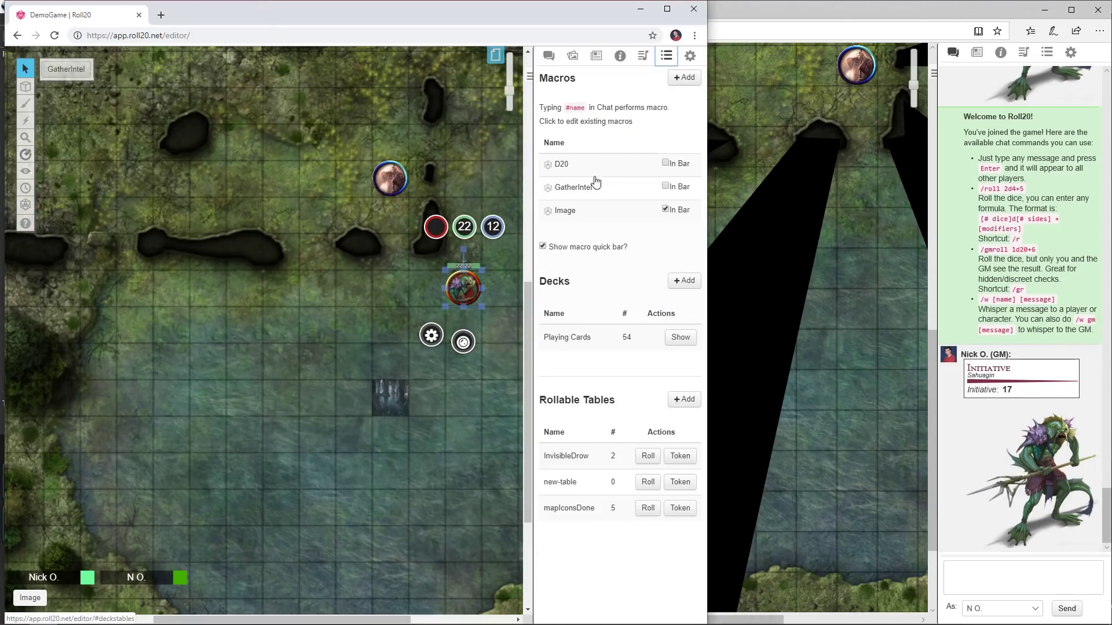
left_click(569, 212)
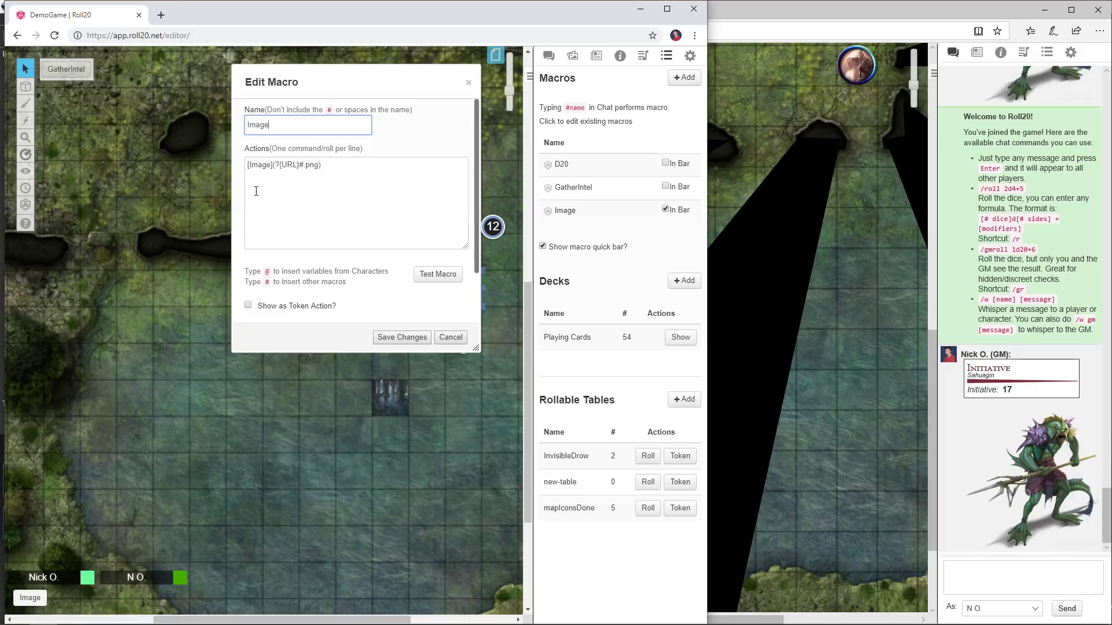
- Examine the ?{URL} and #.png parts of the Image macro, paste the picture's address beneath for comparison, and discard the edit
left_click_drag(303, 166, 278, 164)
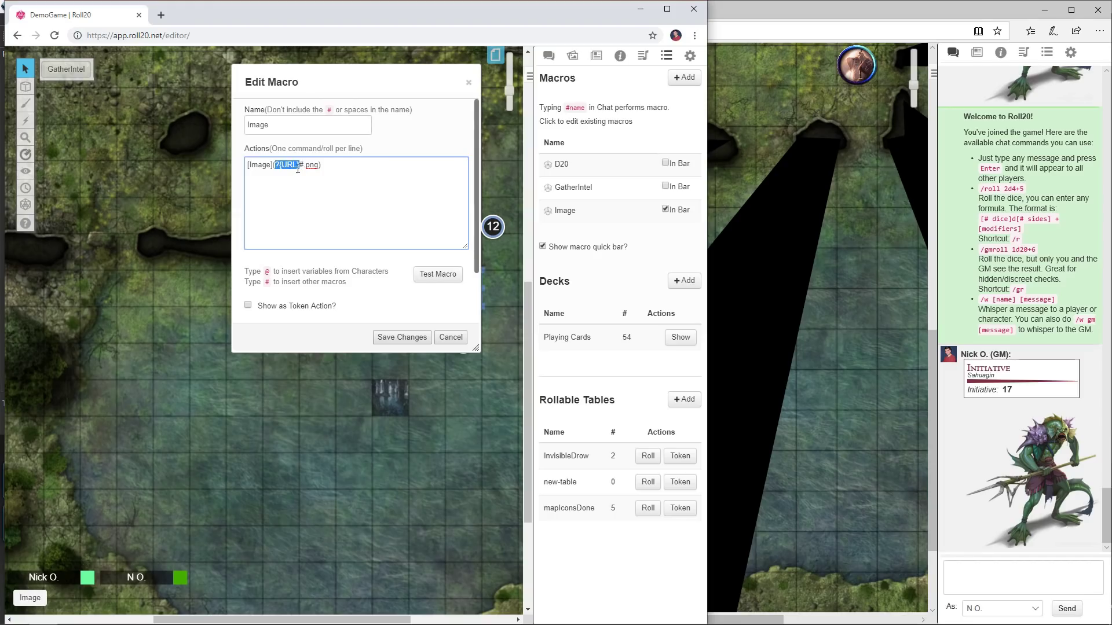
left_click_drag(298, 169, 317, 166)
left_click(353, 204)
key("ctrl+v")
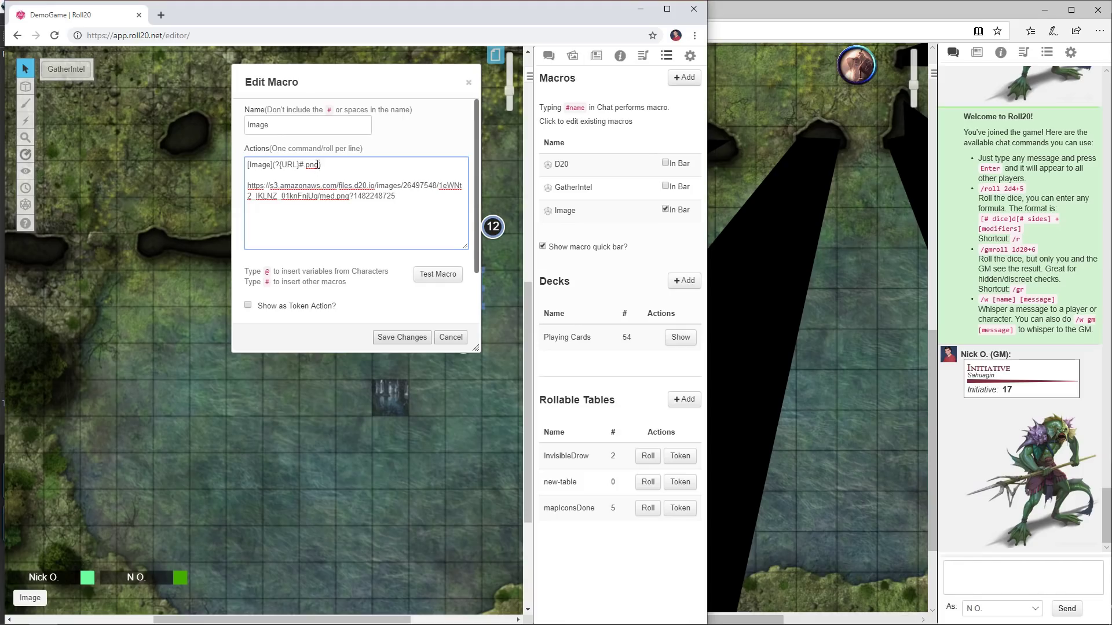
left_click_drag(317, 164, 299, 165)
left_click(462, 341)
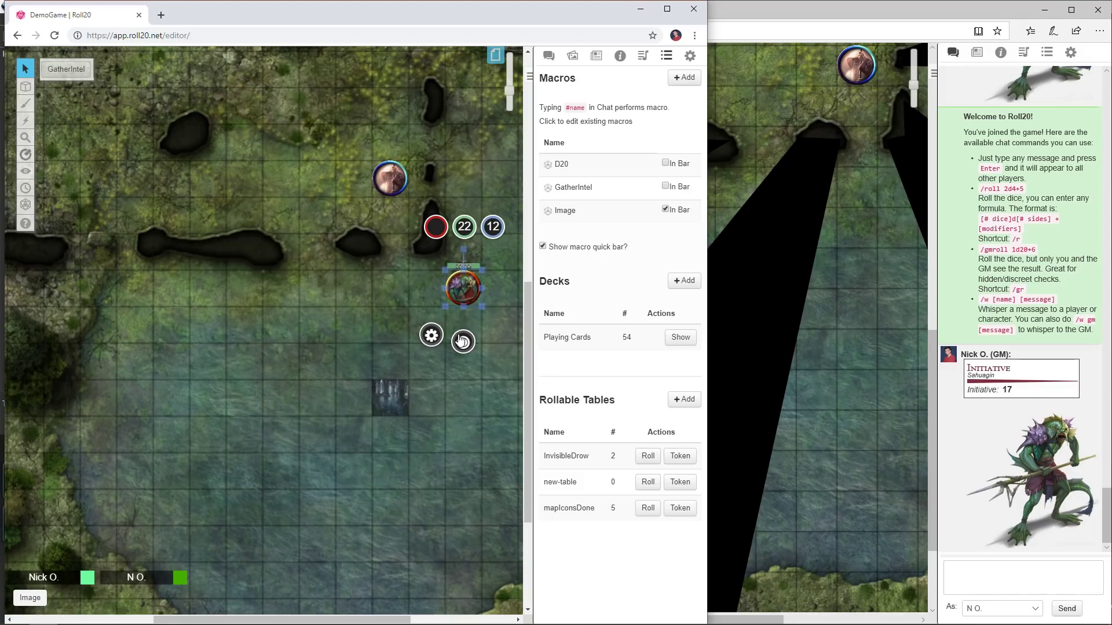